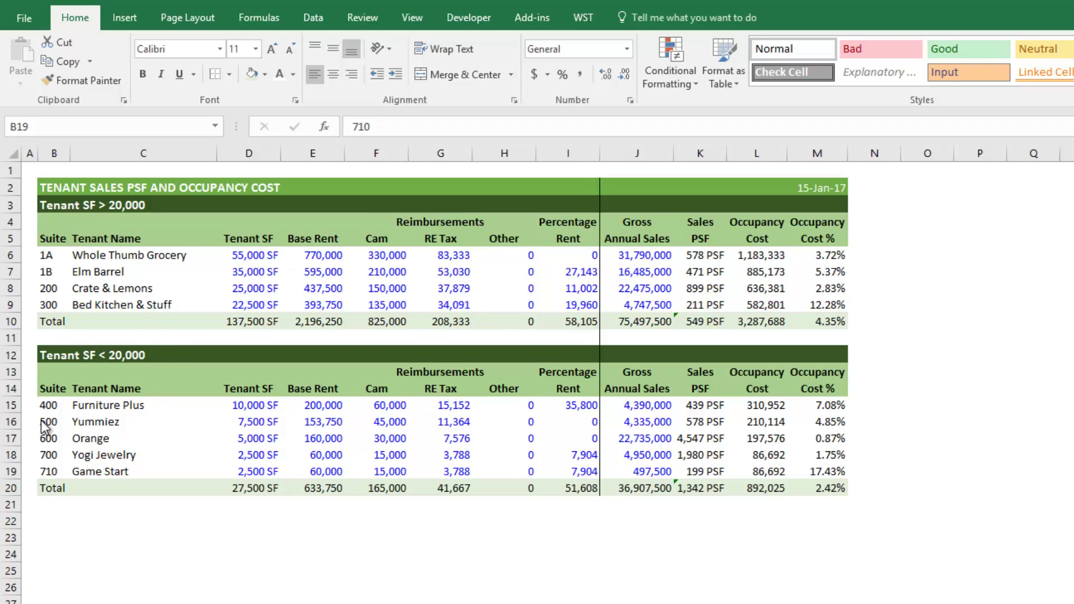
drag(52, 235, 587, 308)
click(51, 405)
click(141, 552)
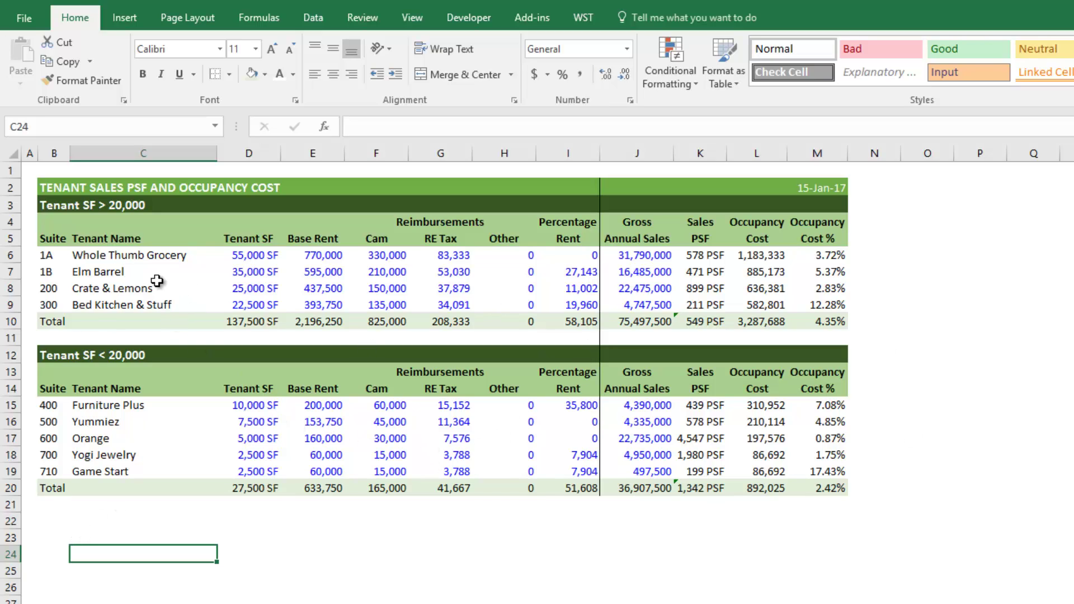
- Change the font colour of the tenant names in both tables, C6:C9 and C15:C19, to blue
click(45, 258)
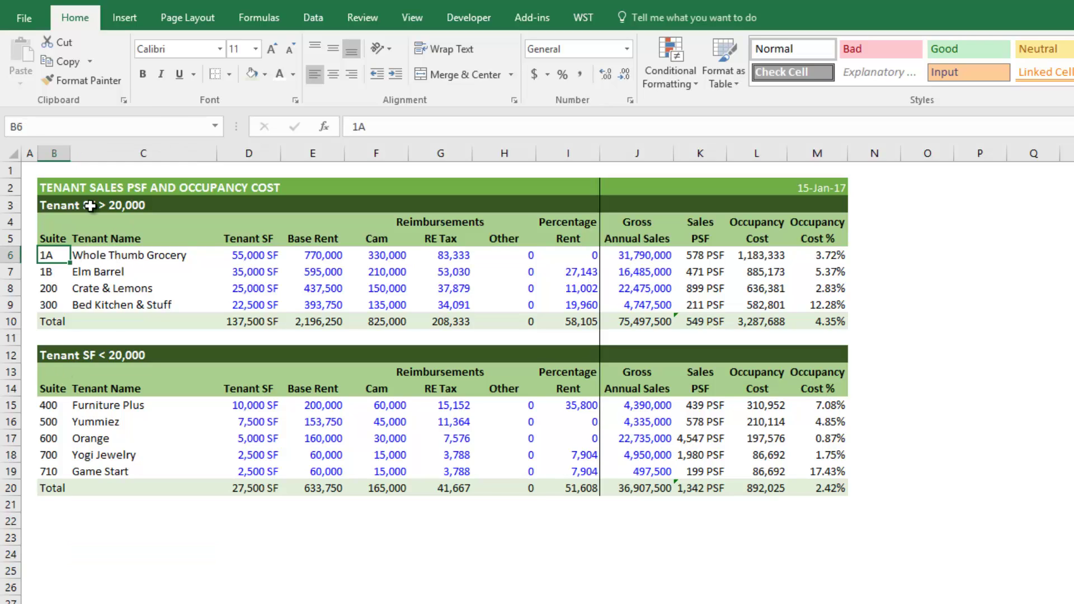
drag(123, 255, 127, 303)
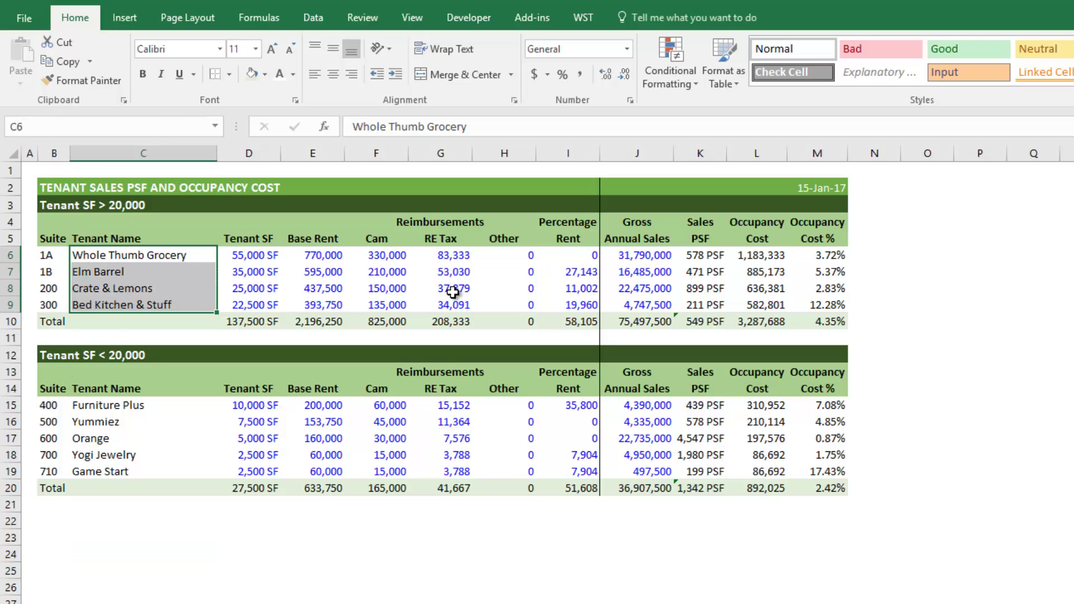
key(ctrl+shift+b)
drag(156, 404, 146, 465)
key(ctrl+shift+b)
- Change the font colour of the suite numbers in B6:B9 and B15:B19 to blue
drag(50, 258, 54, 307)
key(ctrl+shift+b)
drag(50, 405, 48, 474)
key(ctrl+shift+b)
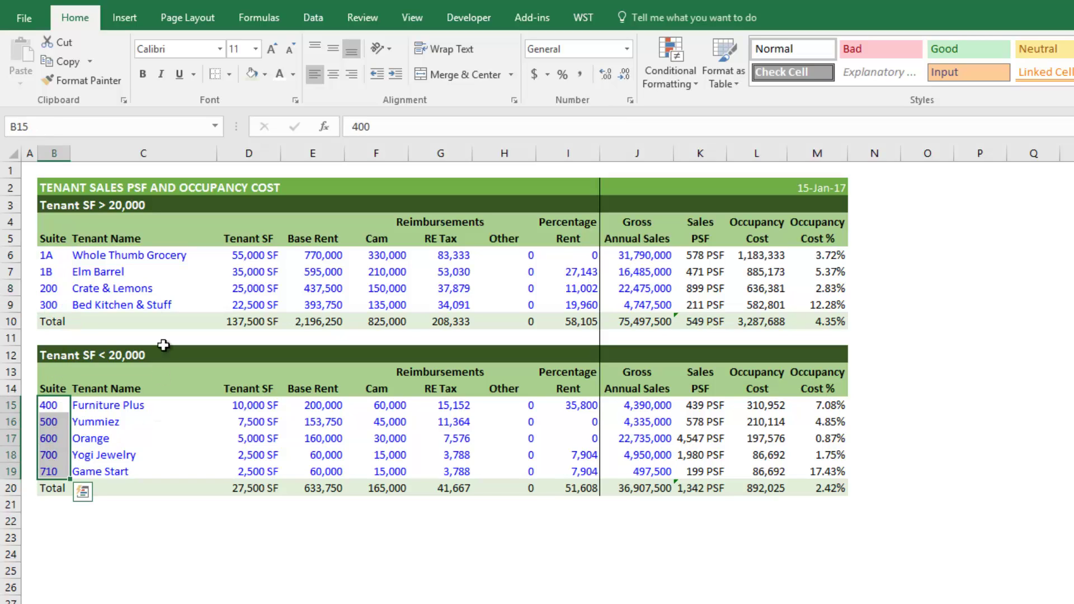
- Inspect Whole Thumb Grocery's name, tenant SF and the formula behind its base rent, leaving the cells unedited
click(134, 258)
click(246, 258)
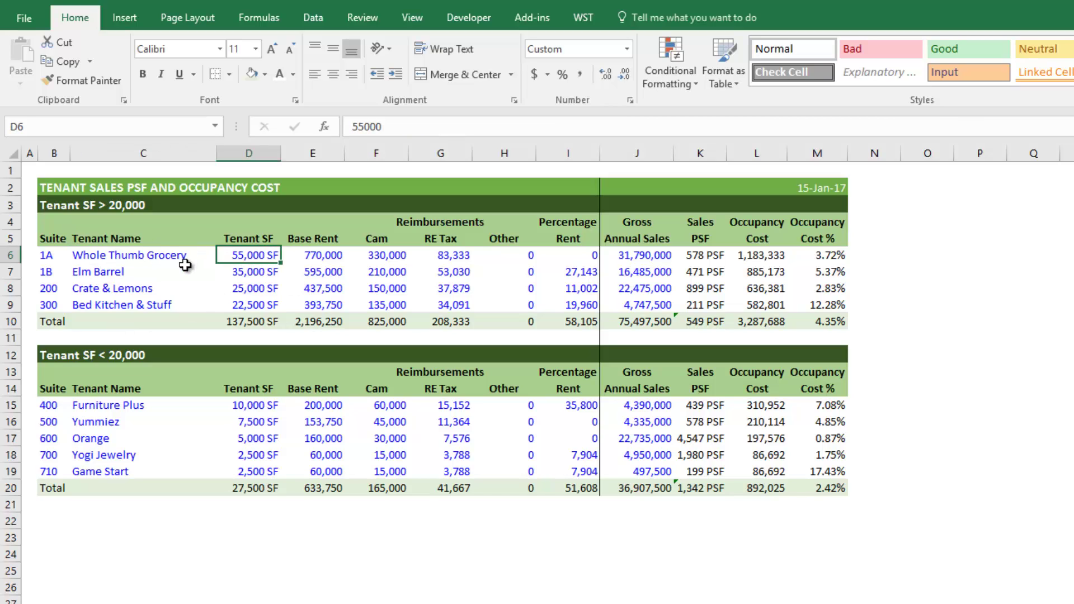
click(323, 251)
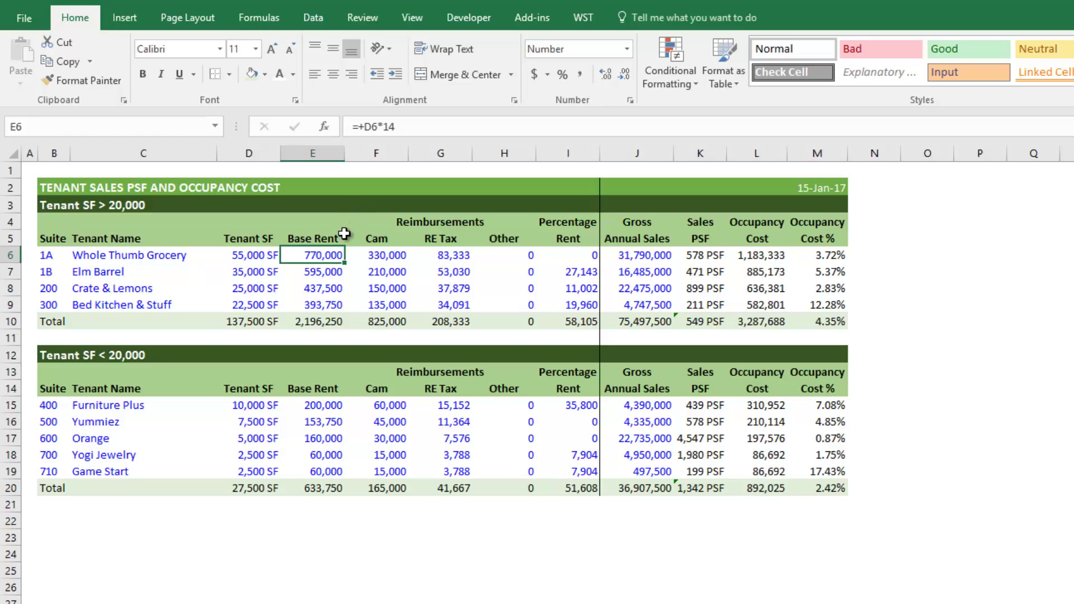
double_click(293, 248)
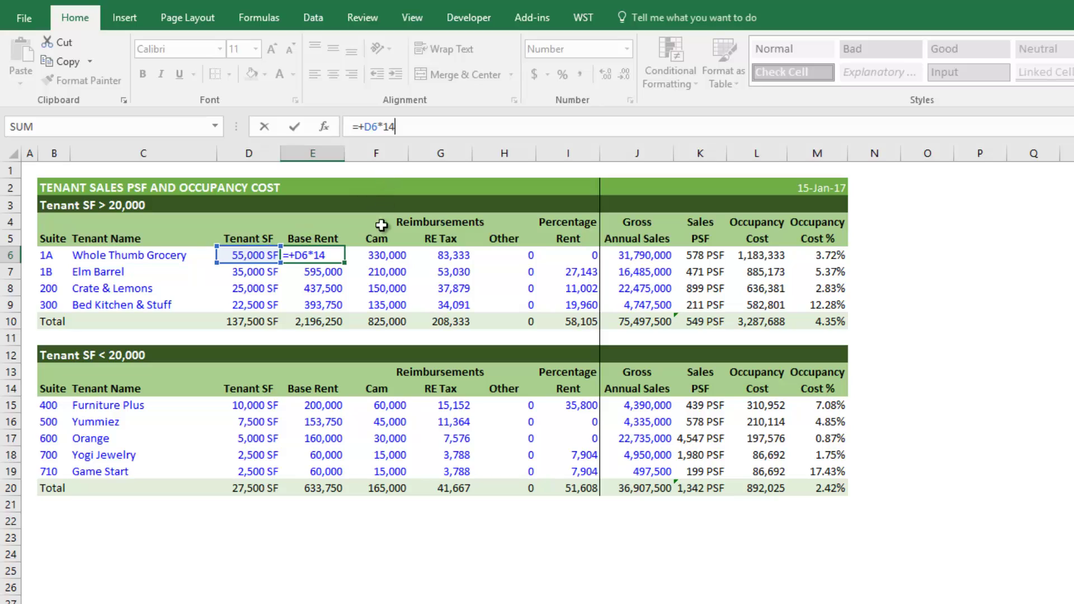
key(Escape)
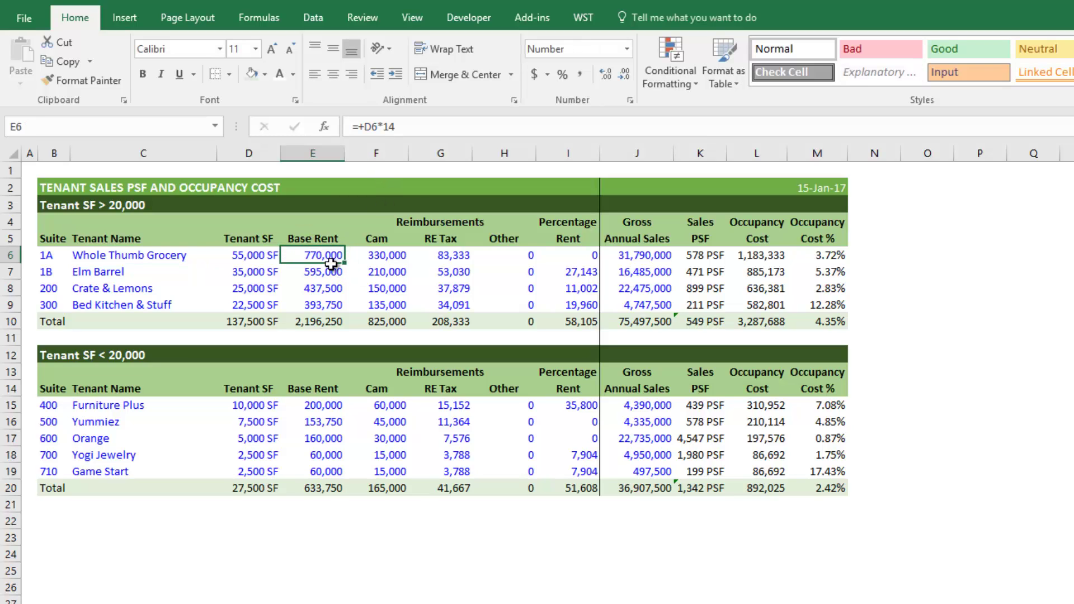
- Examine Whole Thumb Grocery's CAM, RE tax, other reimbursement and percentage rent cells, including the full cost range E6:I6
key(Right)
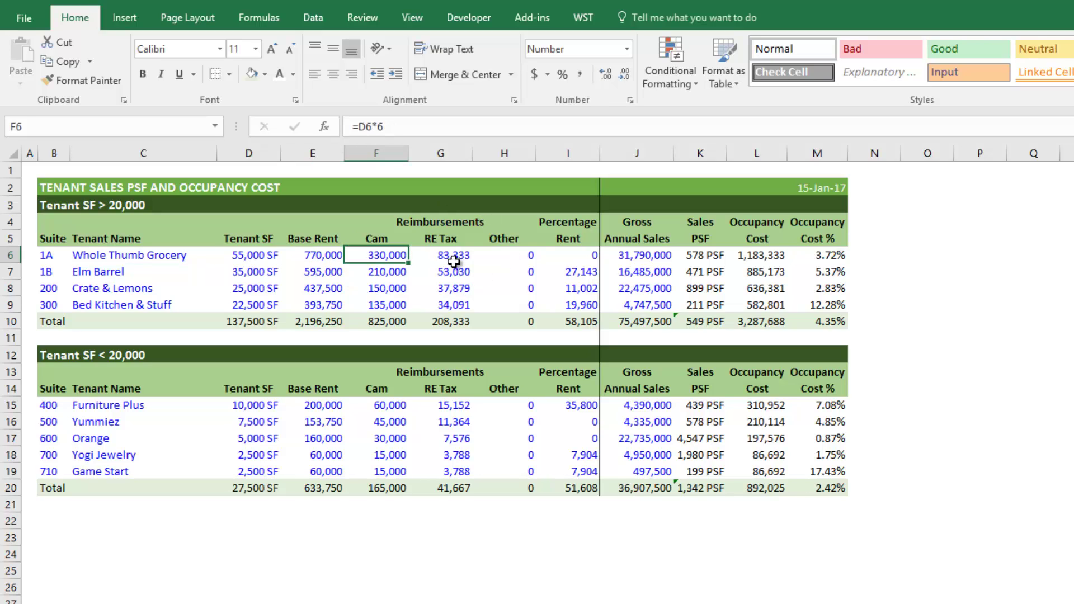
click(420, 223)
mouse_move(381, 243)
mouse_down()
mouse_move(442, 240)
mouse_move(479, 271)
mouse_move(383, 263)
mouse_up()
click(383, 258)
click(492, 260)
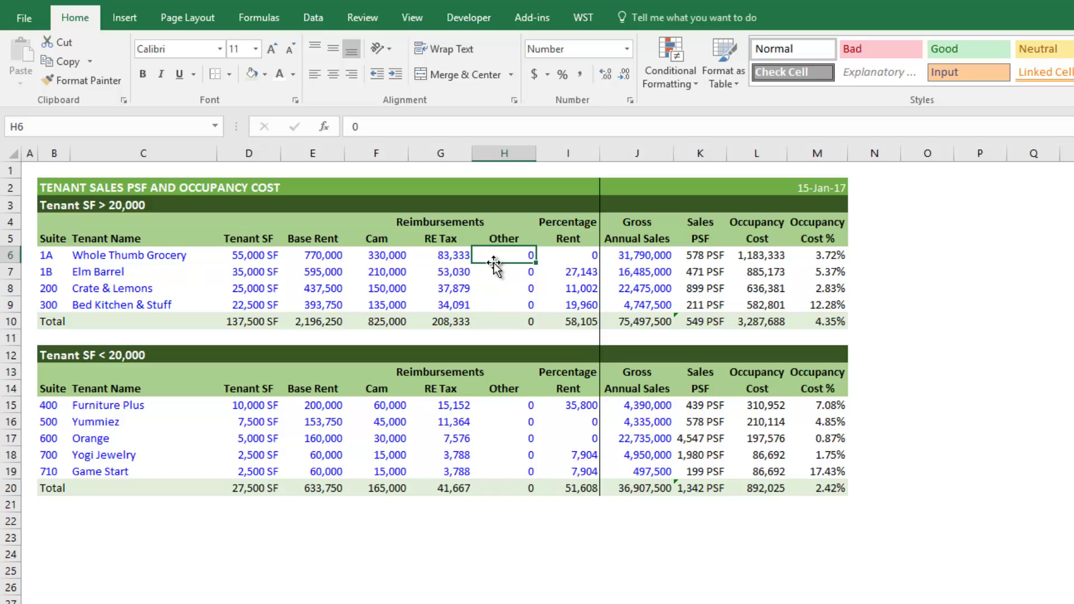
click(381, 255)
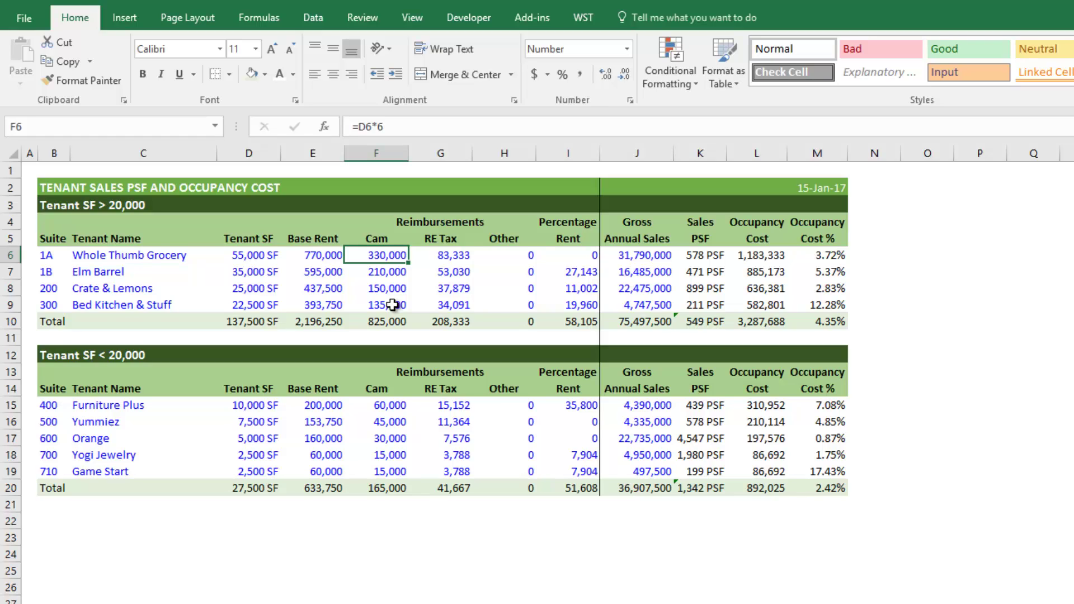
key(Right)
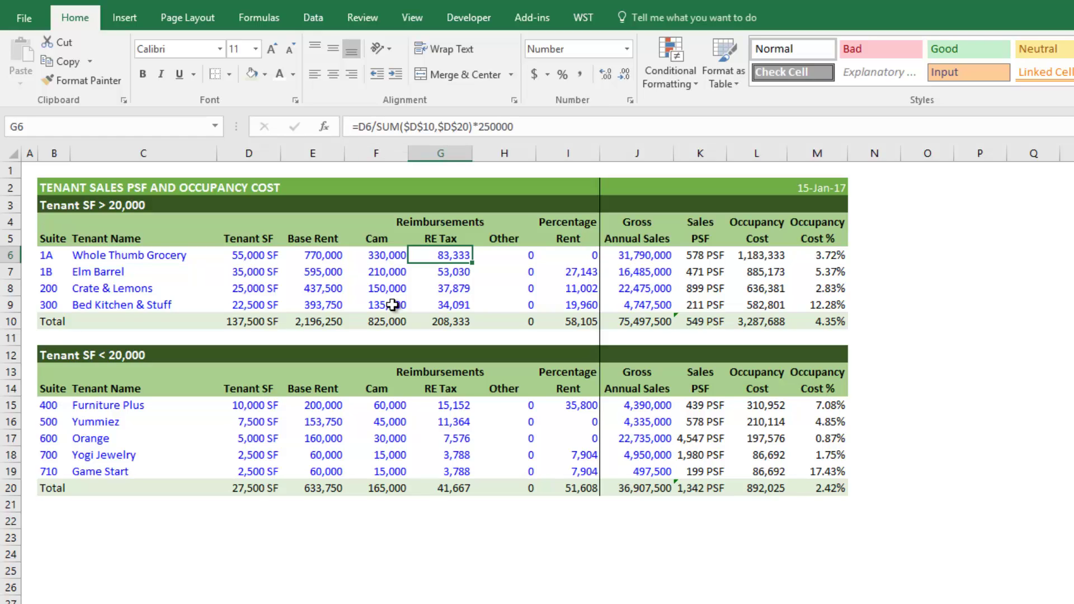
key(Right)
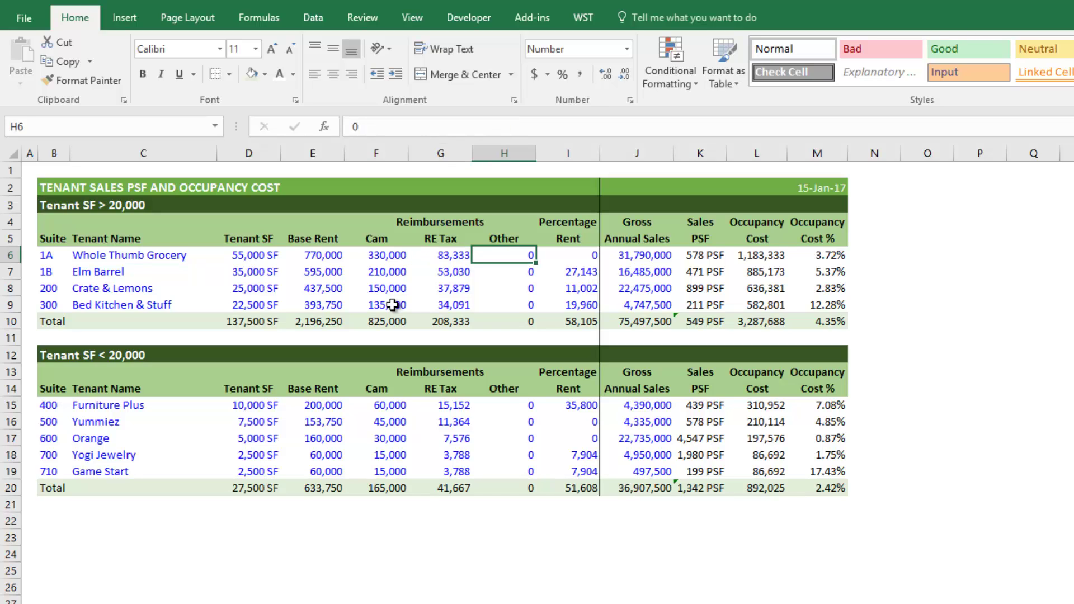
key(Right)
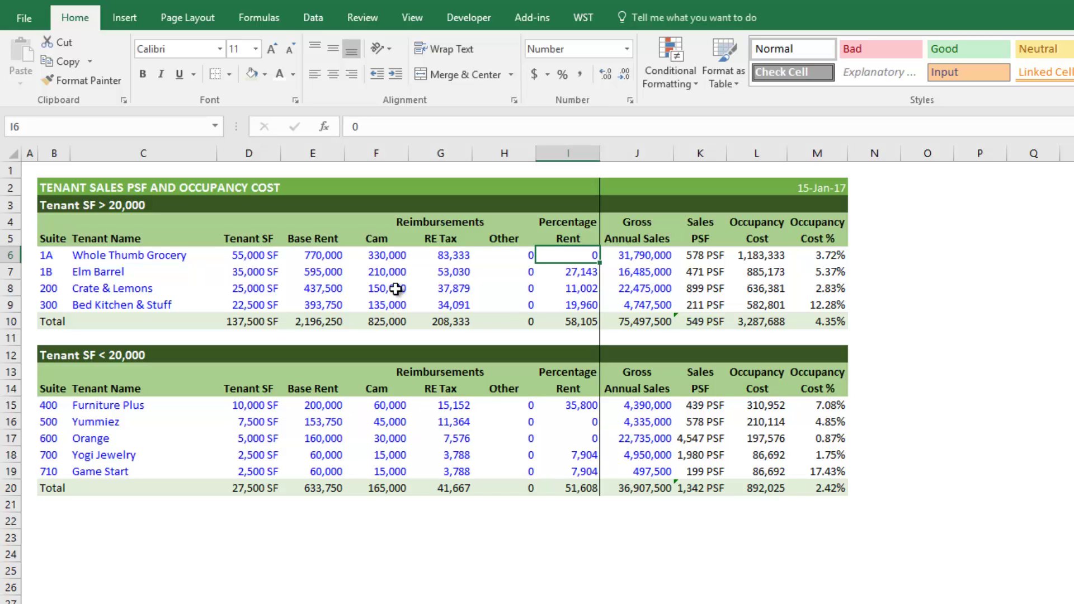
drag(338, 259, 579, 254)
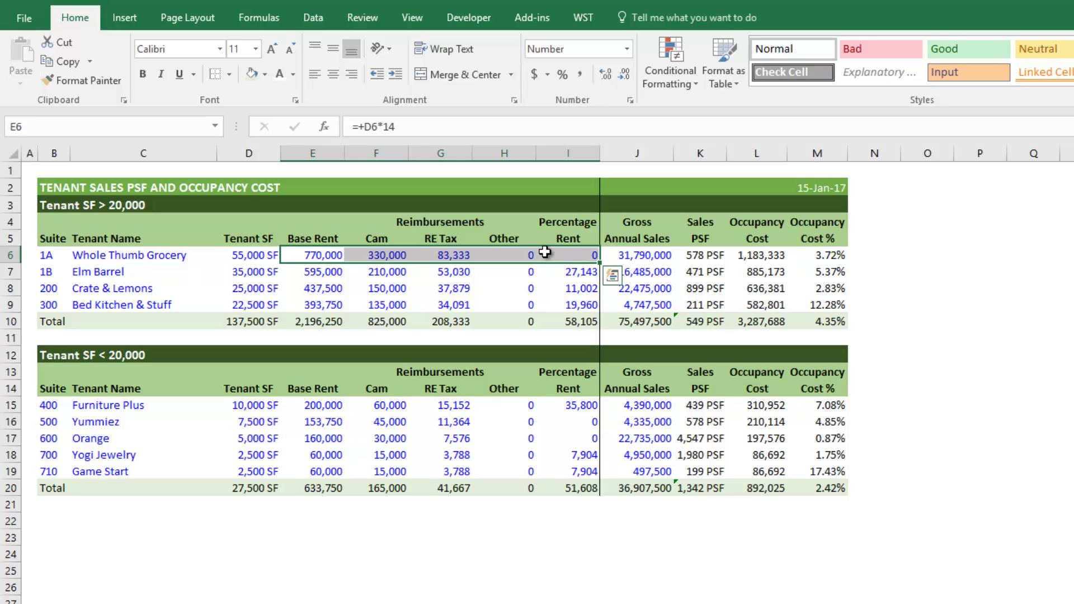
- Review Whole Thumb Grocery's sales PSF formula along with the gross annual sales and tenant SF it relies on
click(666, 256)
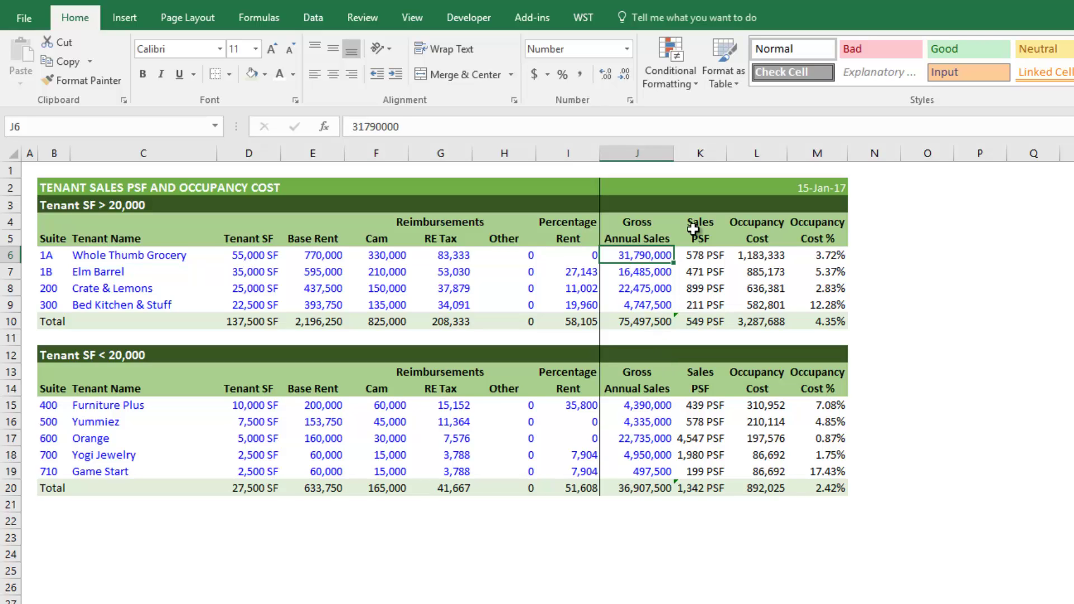
click(709, 257)
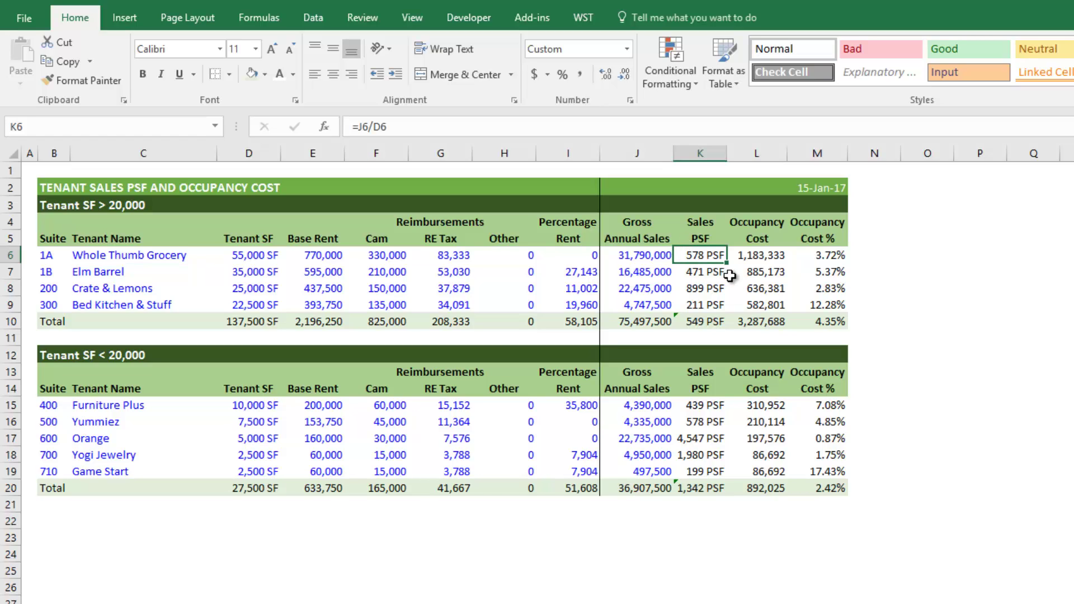
click(663, 255)
click(262, 256)
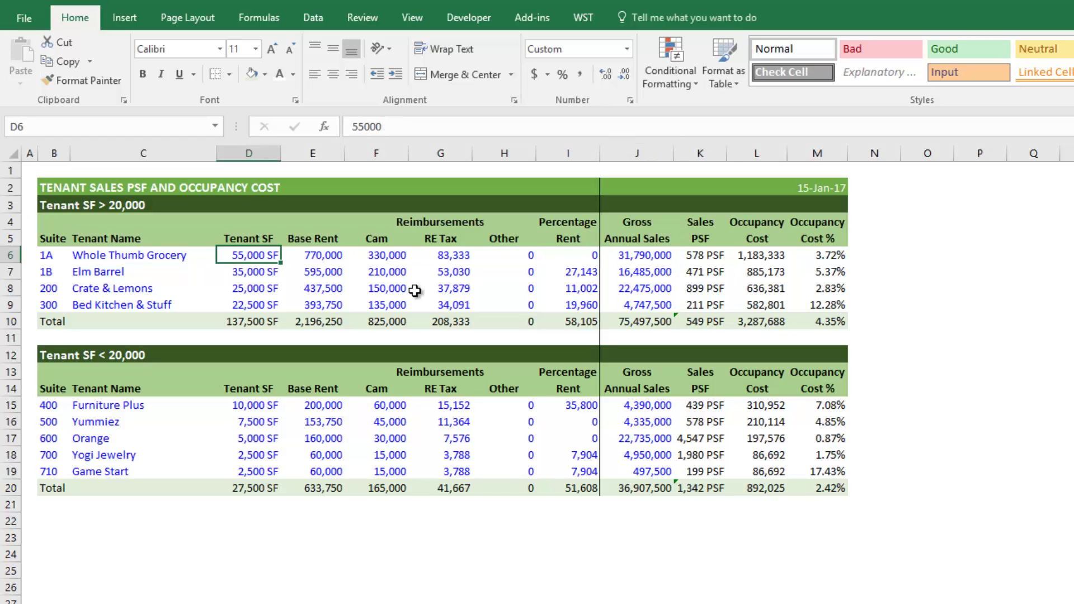
click(702, 257)
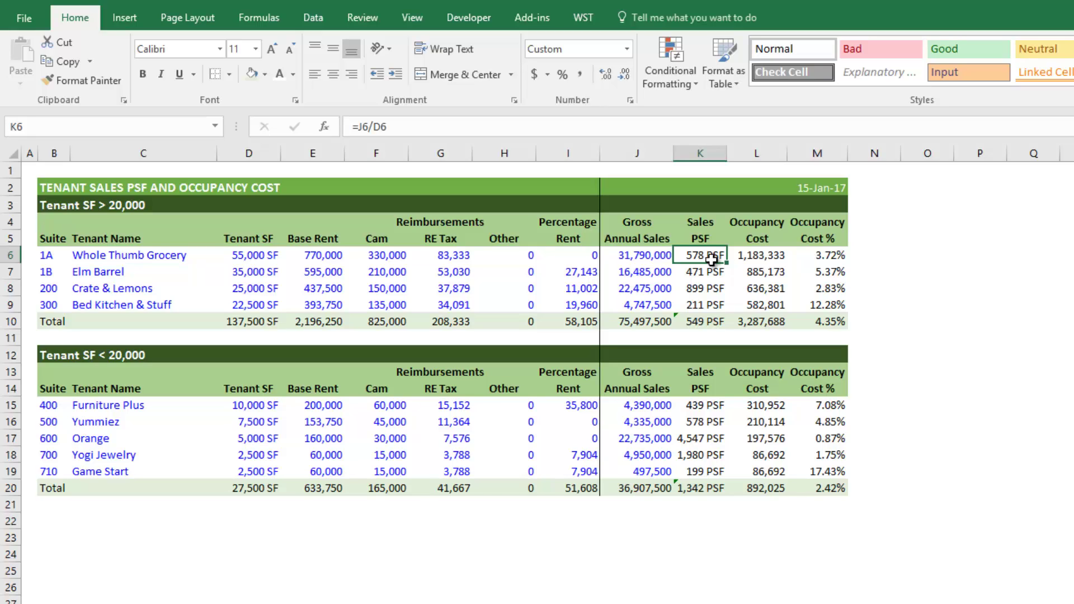
click(115, 255)
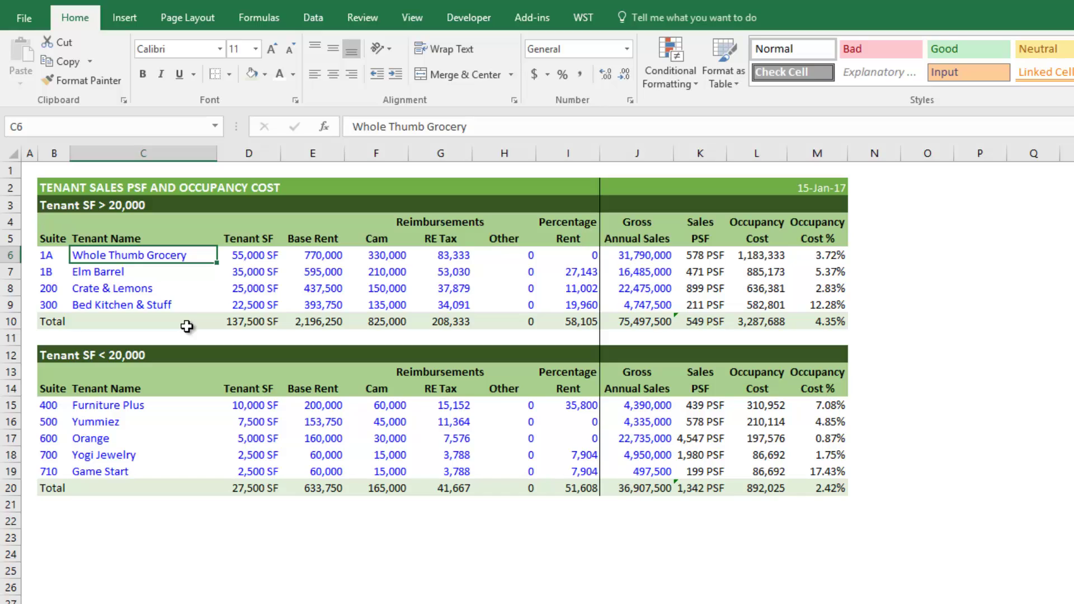
click(701, 253)
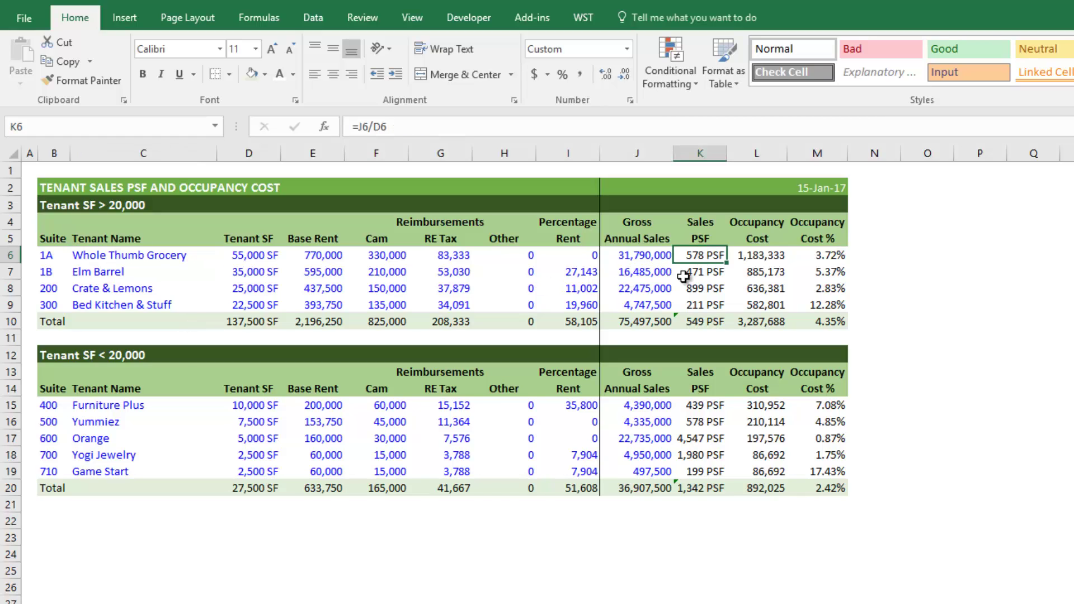
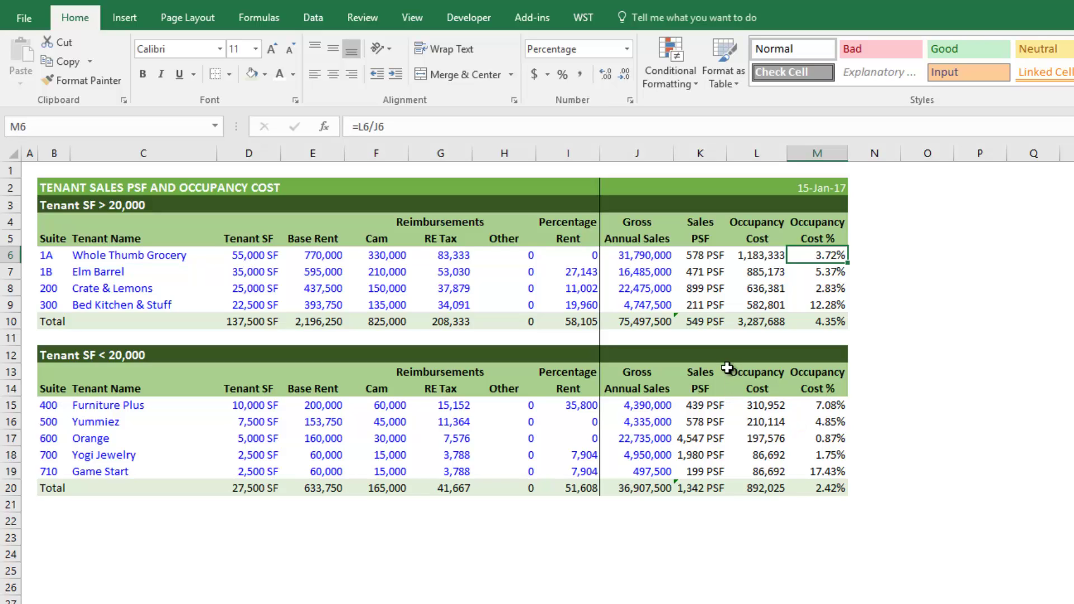
- Compare Elm Barrel's gross sales, sales PSF and occupancy cost percentage with its base rent and reimbursement cells
click(659, 272)
click(711, 274)
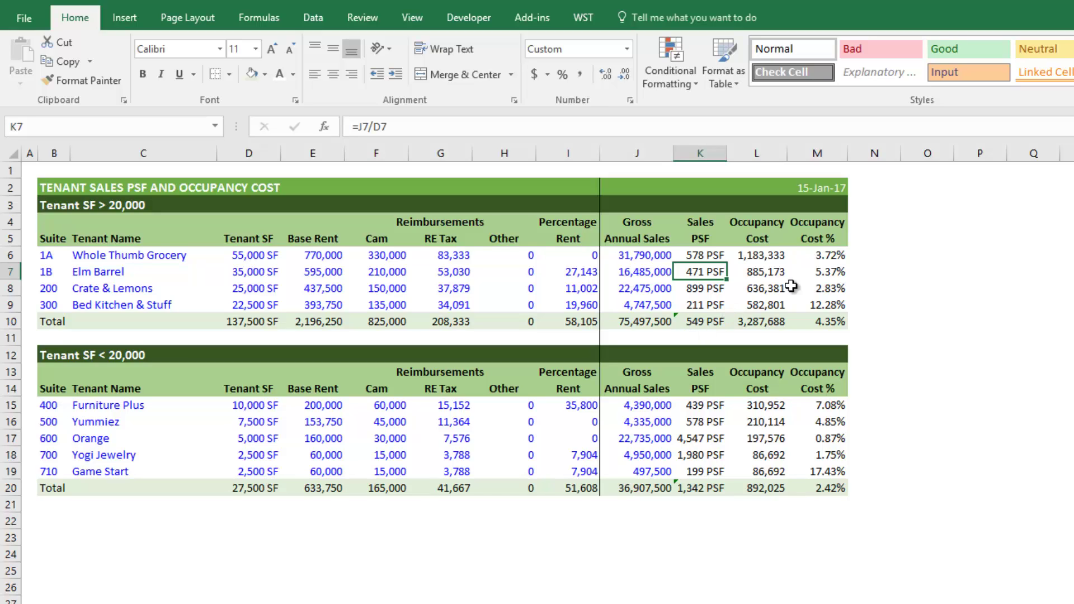
click(831, 277)
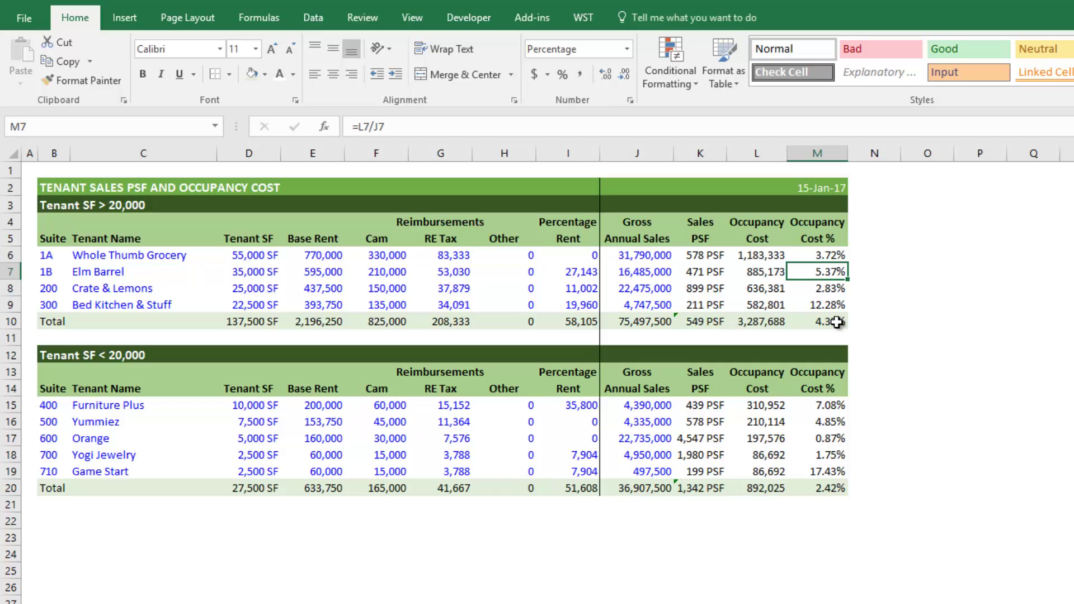
click(716, 273)
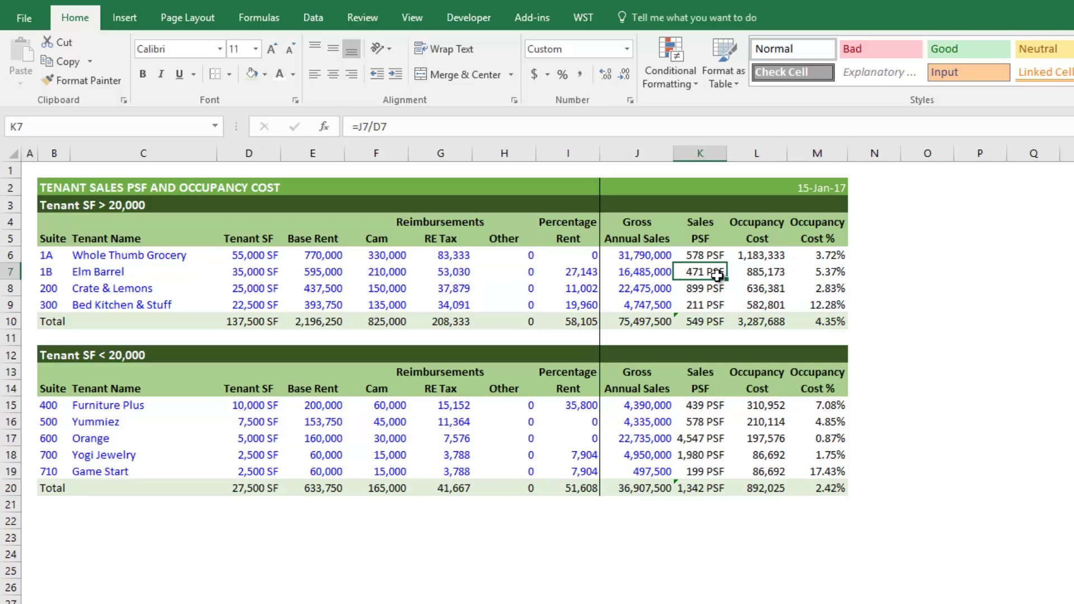
click(819, 271)
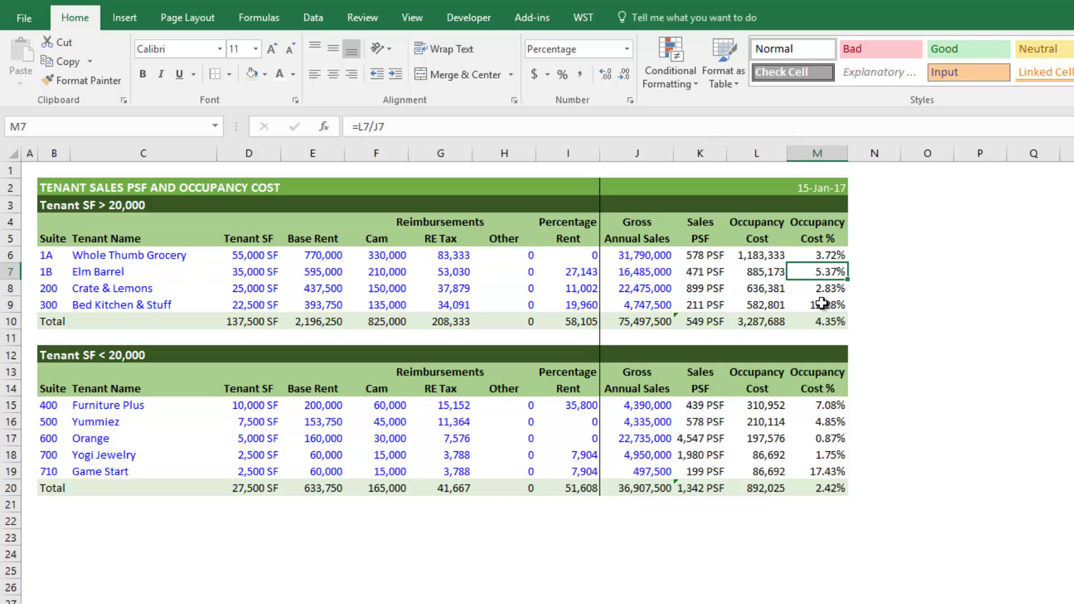
click(339, 272)
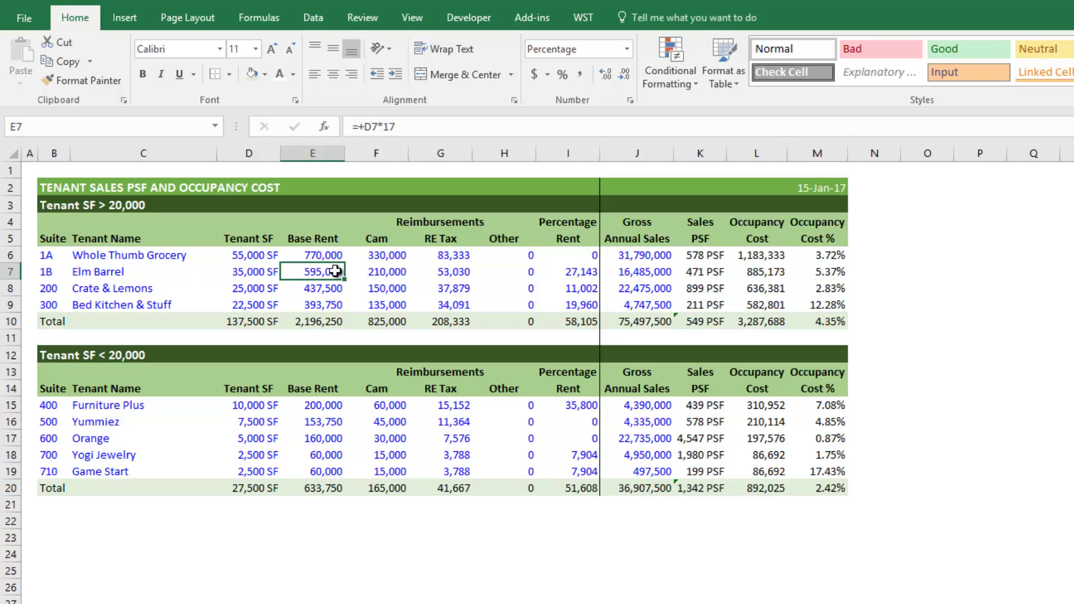
drag(364, 272, 460, 271)
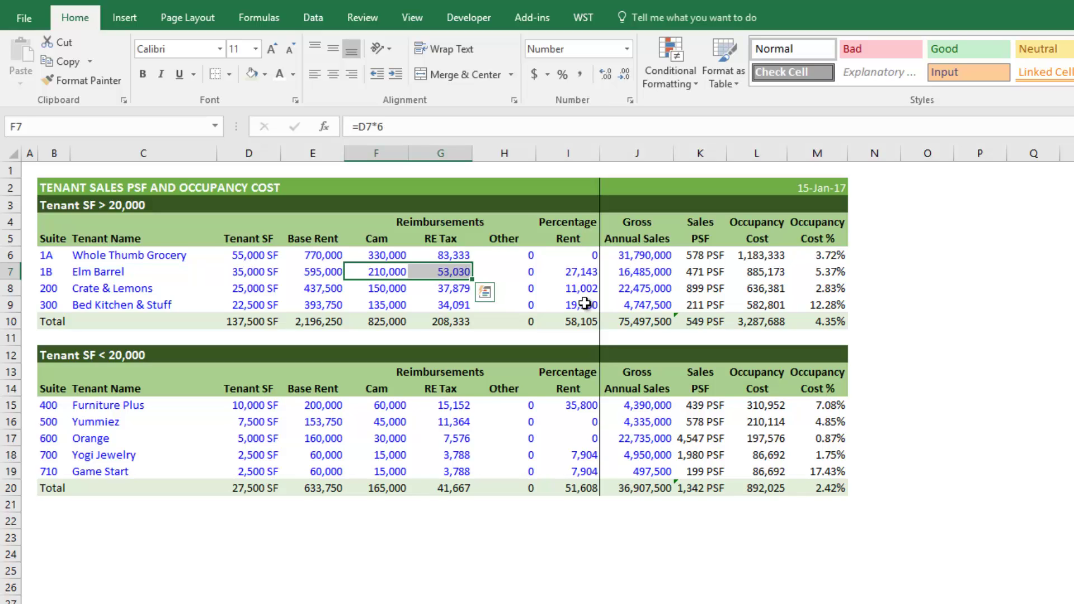
- Trace the cell references in Whole Thumb Grocery's sales PSF, occupancy cost and occupancy cost percentage formulas
click(779, 252)
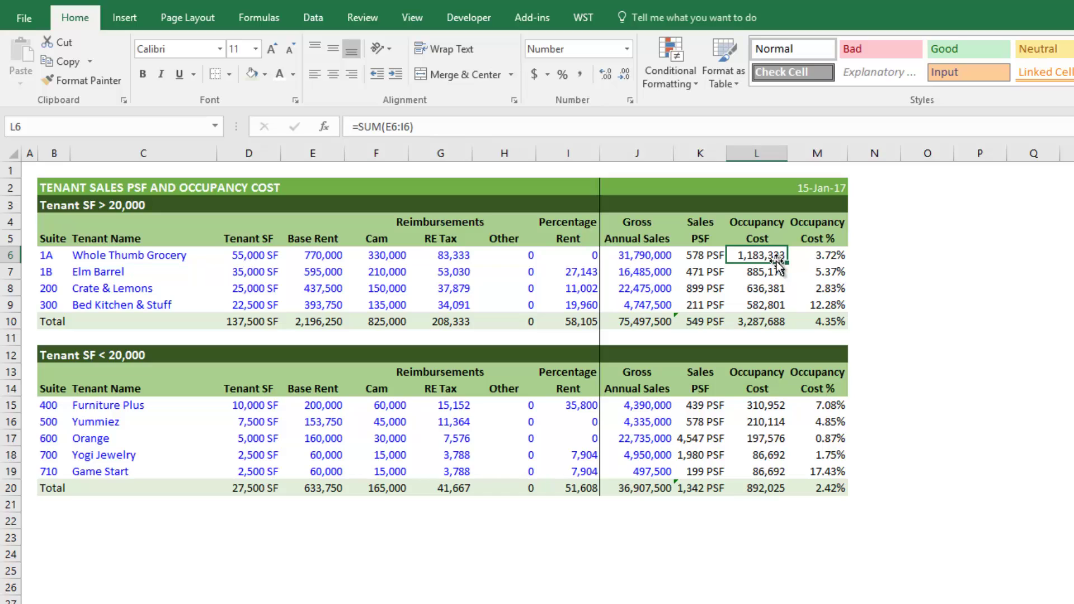
key(Left)
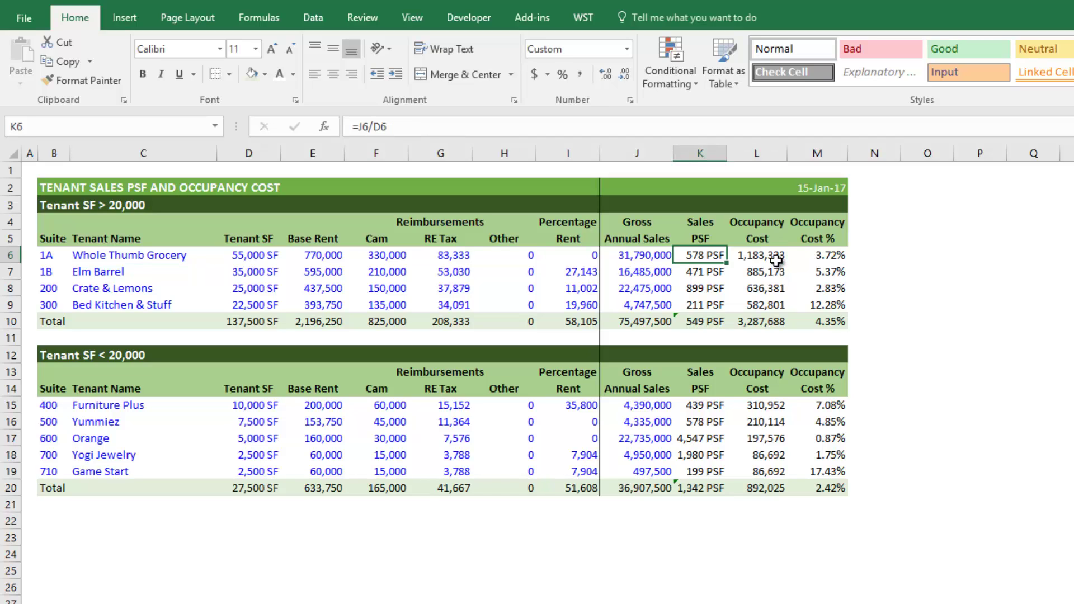
key(F2)
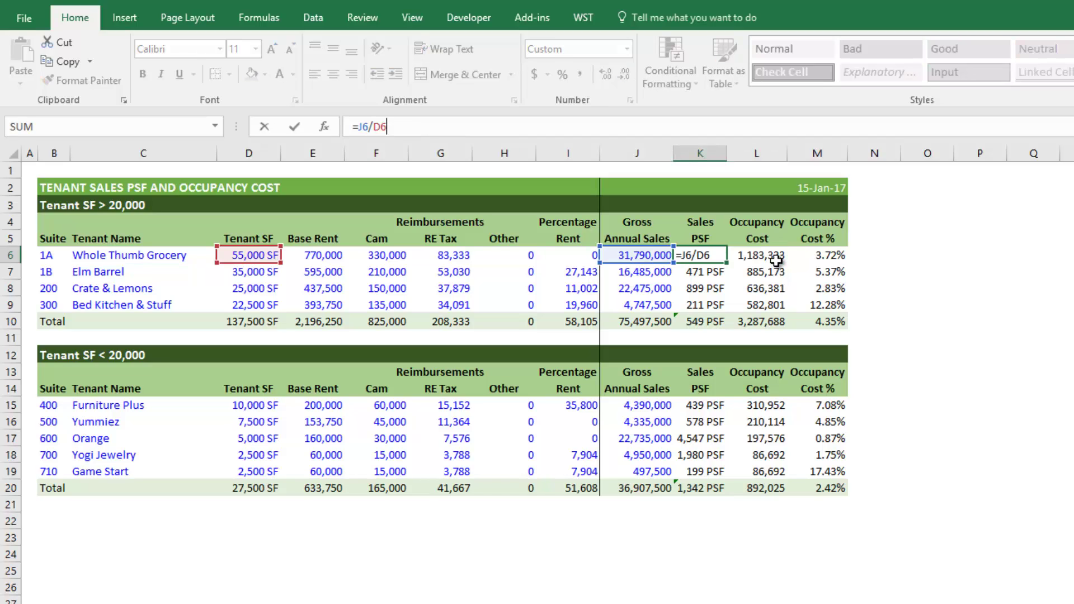
click(776, 259)
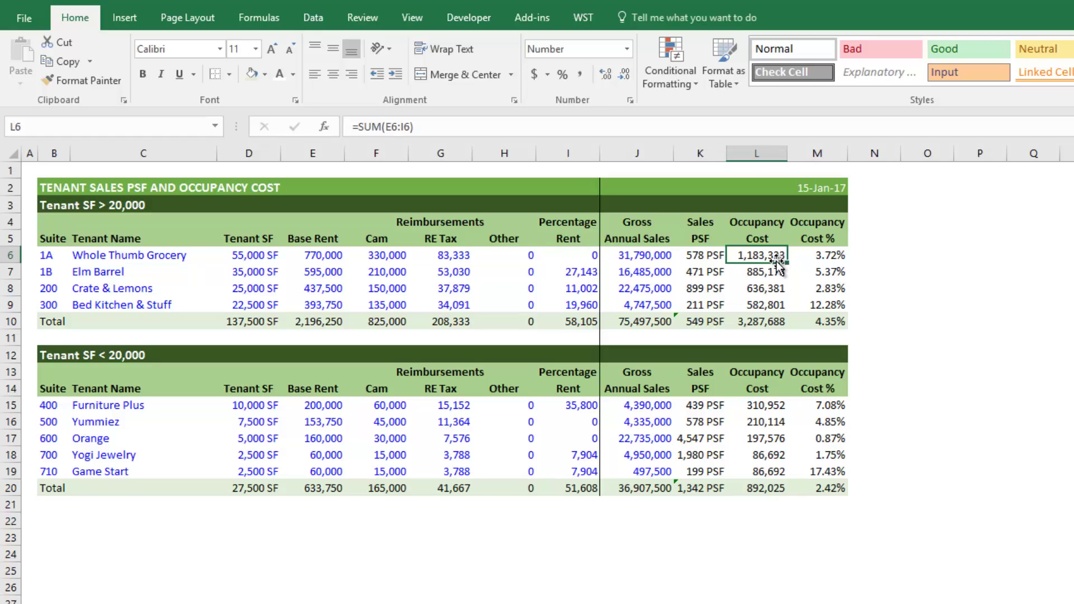
key(F2)
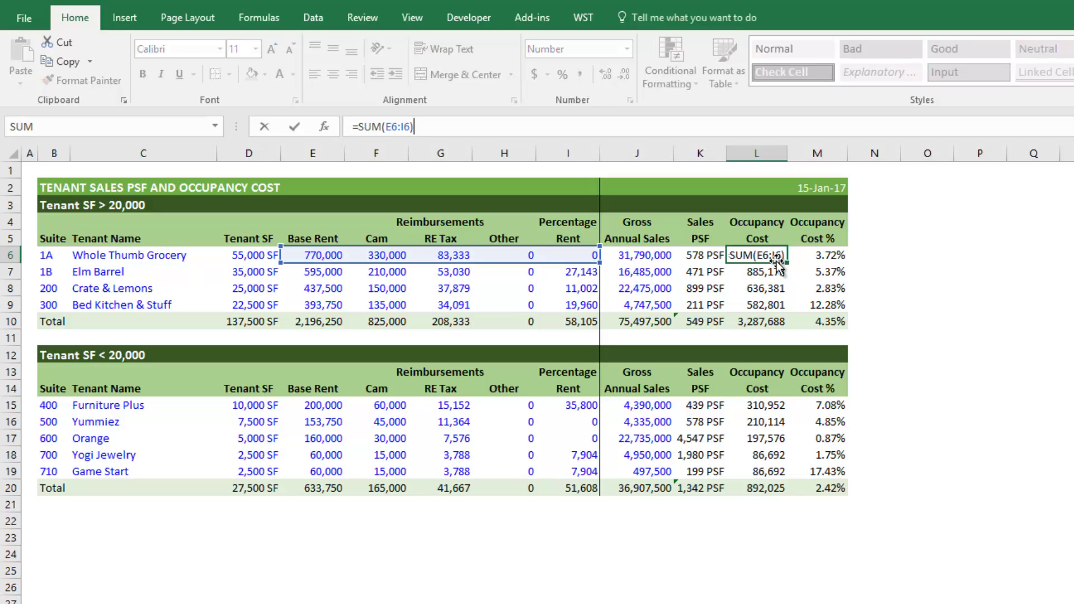
key(Escape)
key(Right)
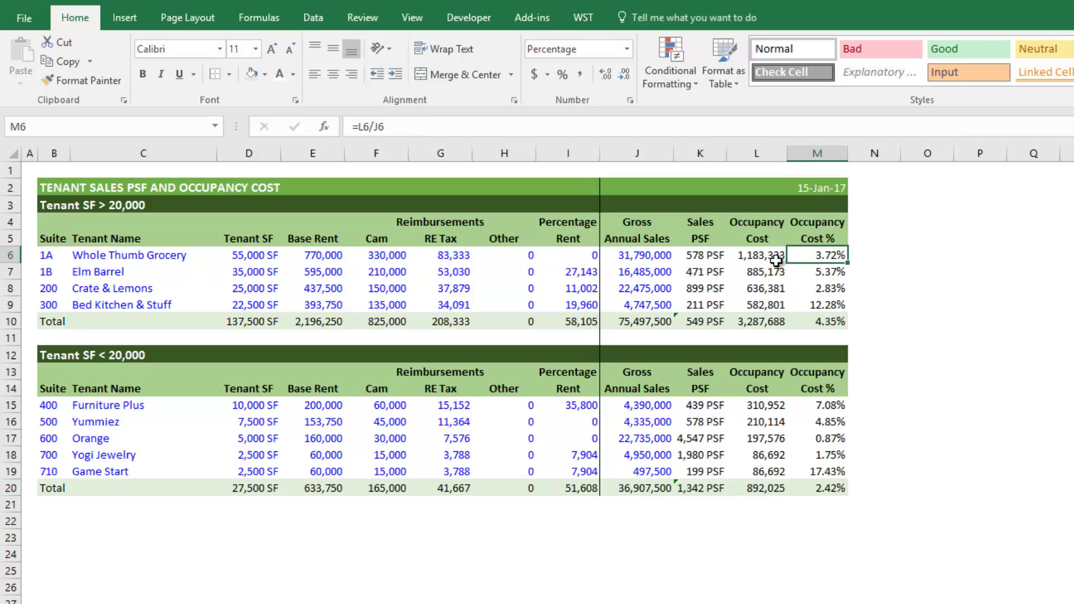
key(F2)
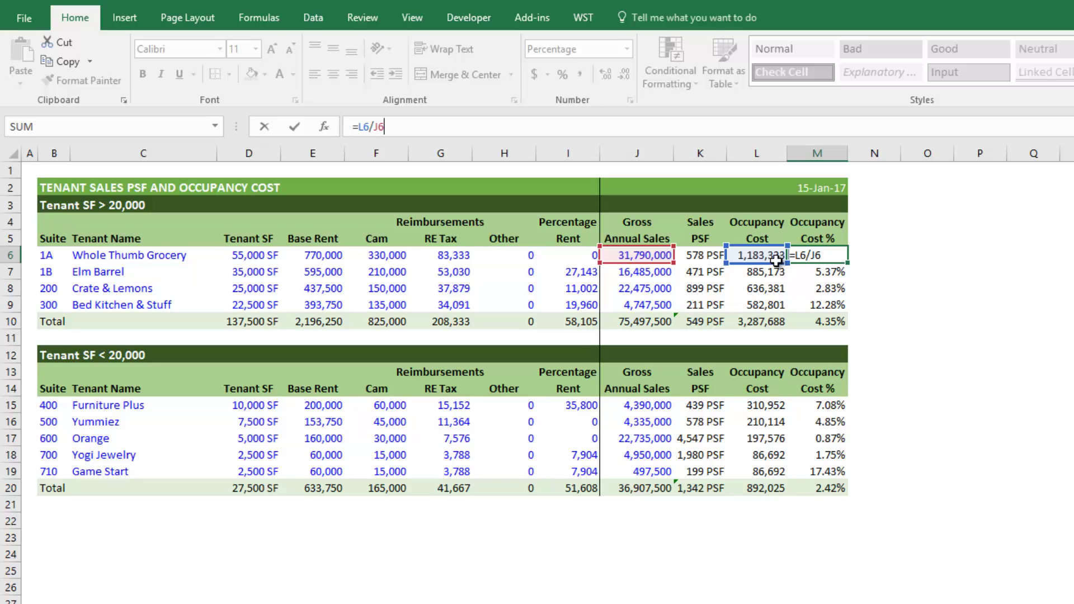
- Examine Orange's tenant SF, gross annual sales and sales PSF, along with the total row of the under-20,000 SF section
key(Escape)
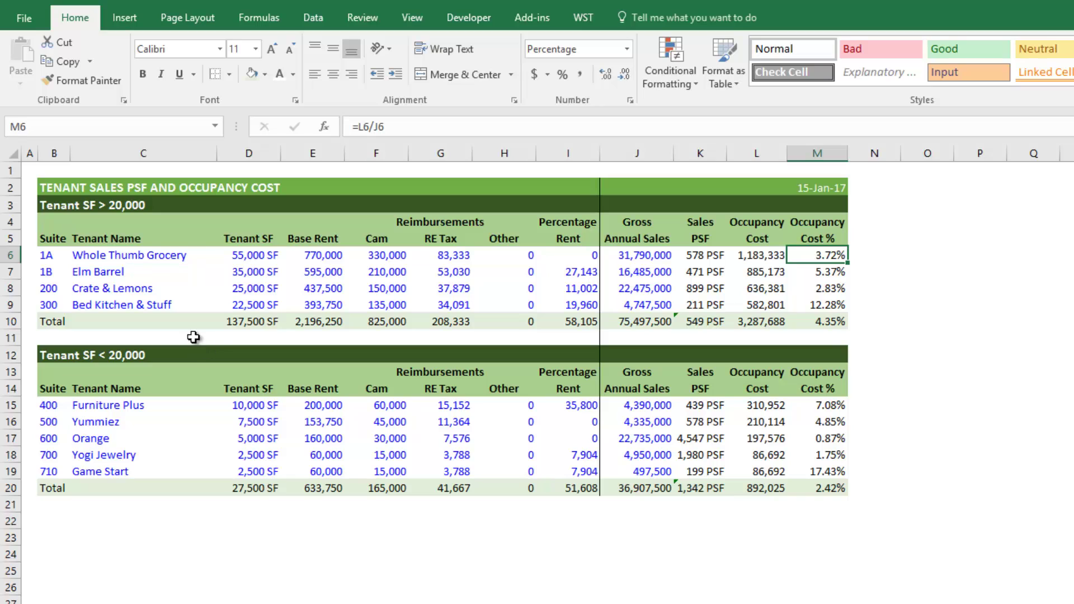
drag(61, 212, 163, 288)
click(112, 392)
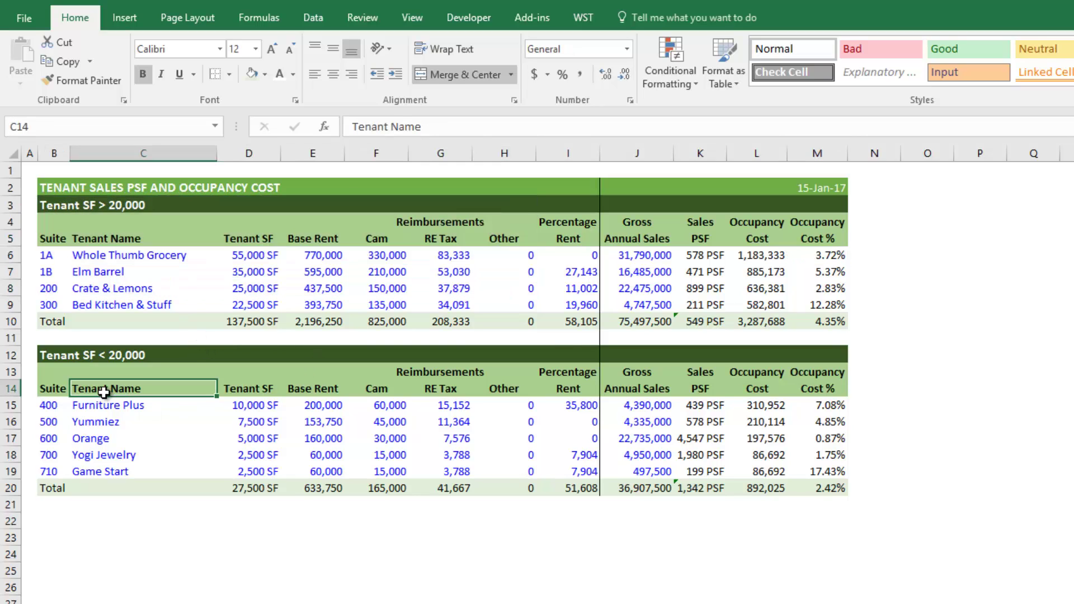
drag(56, 442, 774, 437)
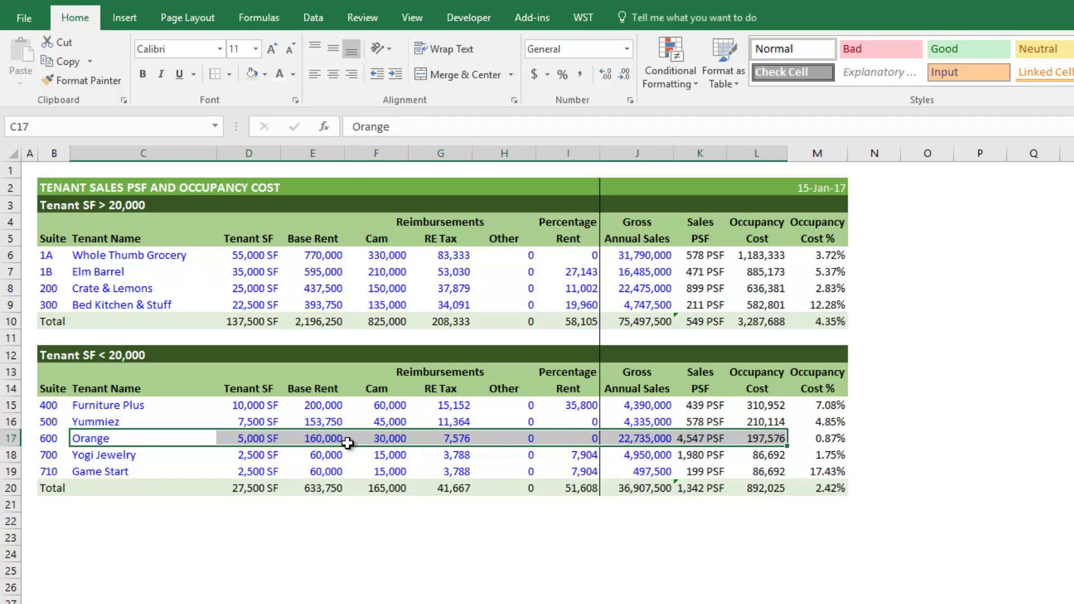
click(269, 440)
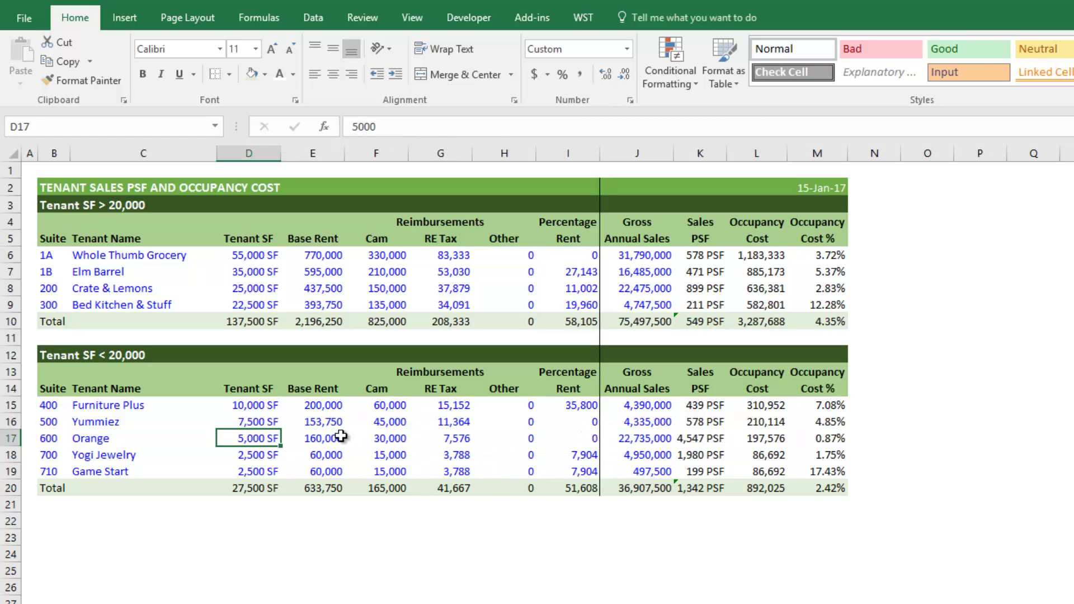
click(623, 435)
key(Right)
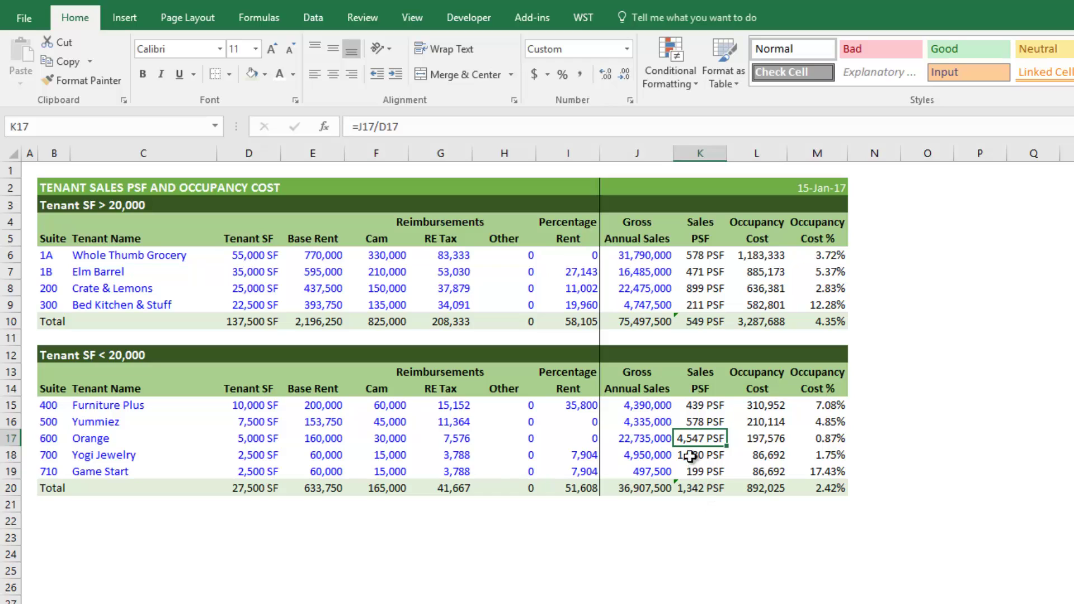
drag(129, 489, 822, 487)
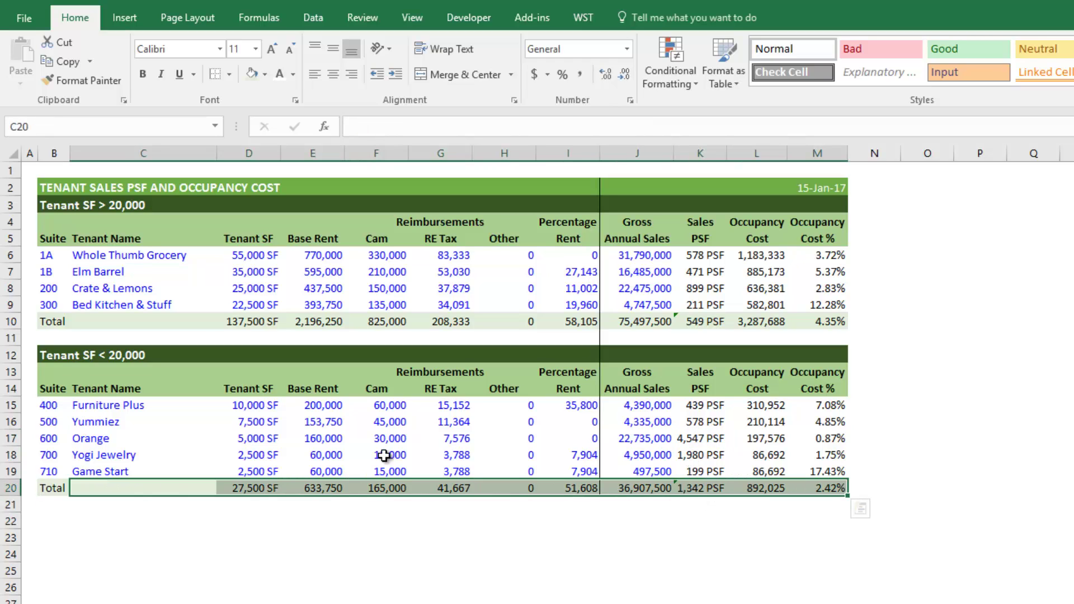
click(694, 488)
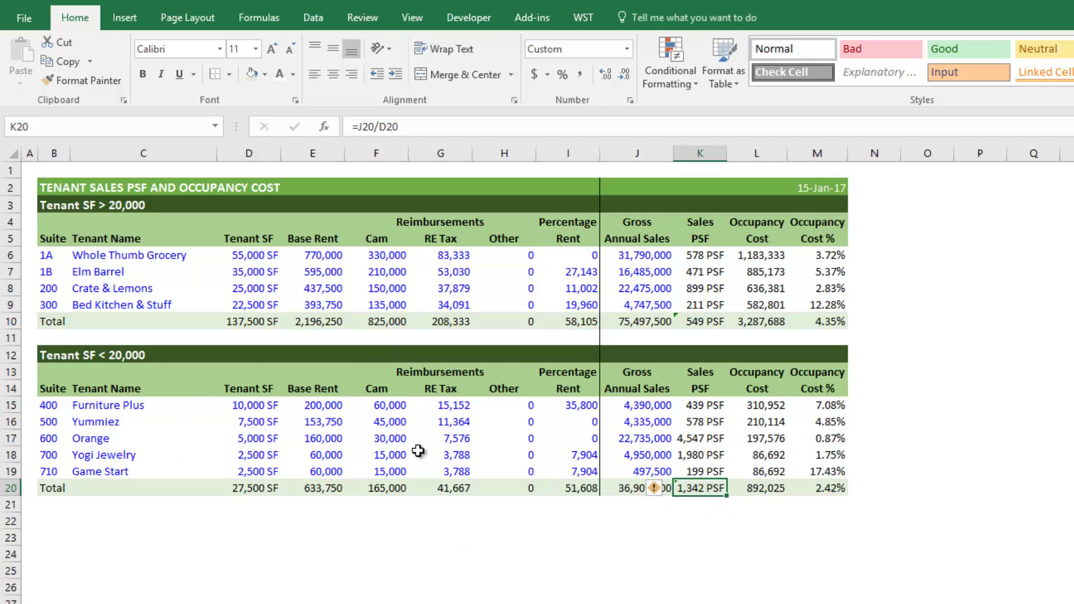
- Delete Orange's entire row as a test and check the section's total sales PSF and occupancy cost percentage
click(11, 442)
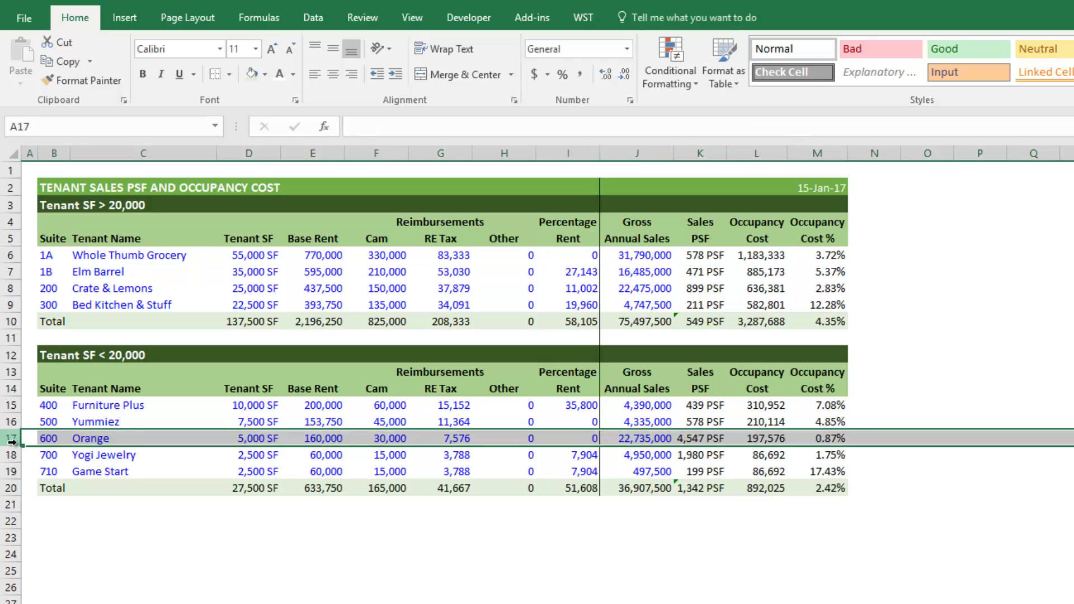
key(ctrl+minus)
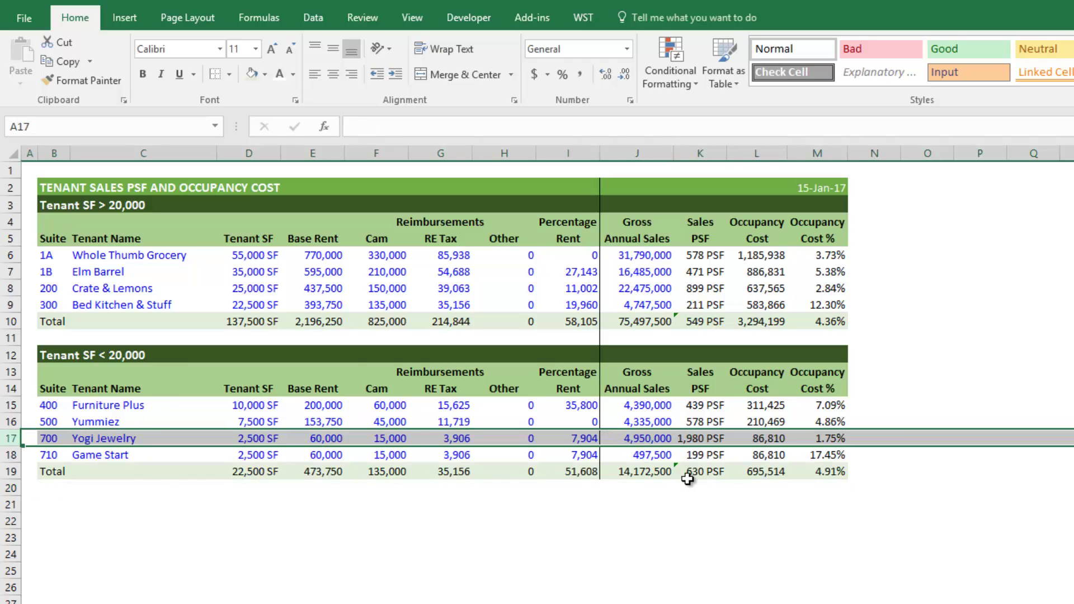
click(699, 472)
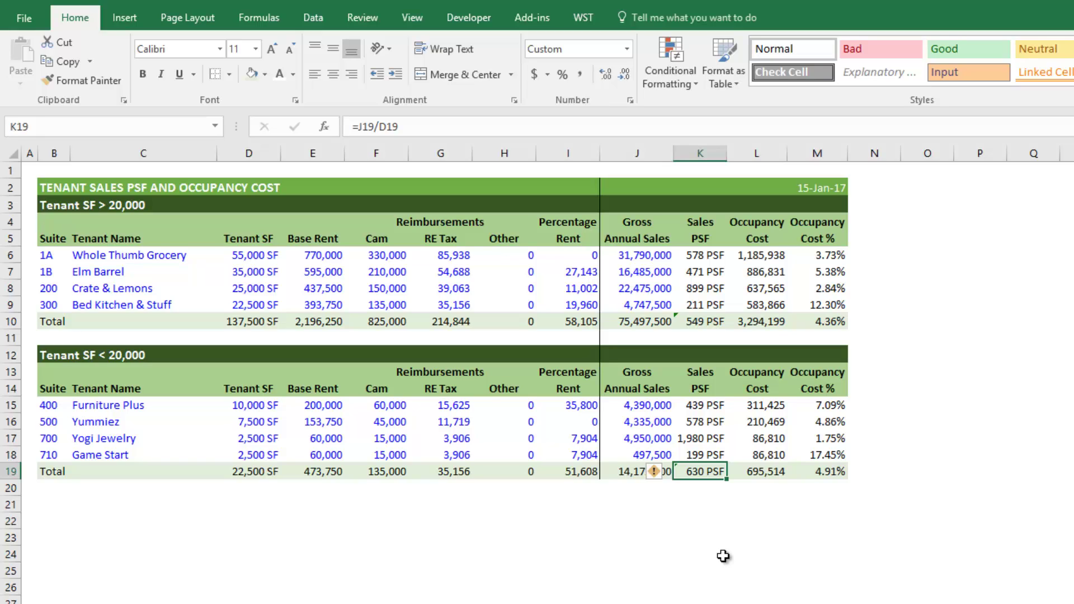
click(811, 474)
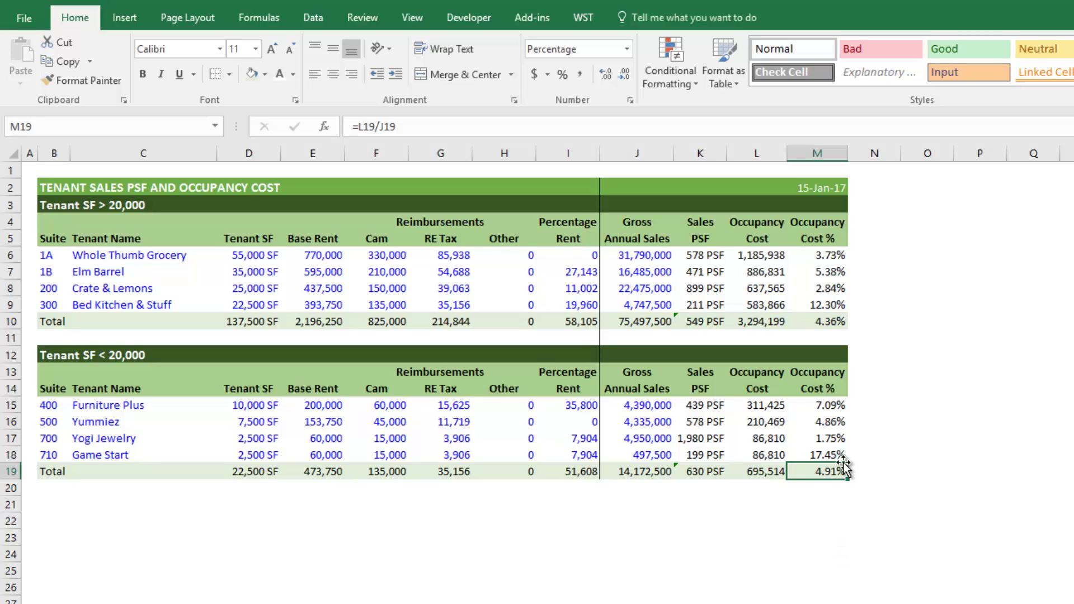
- Compare Game Start's occupancy cost percentage with its sales PSF
click(822, 454)
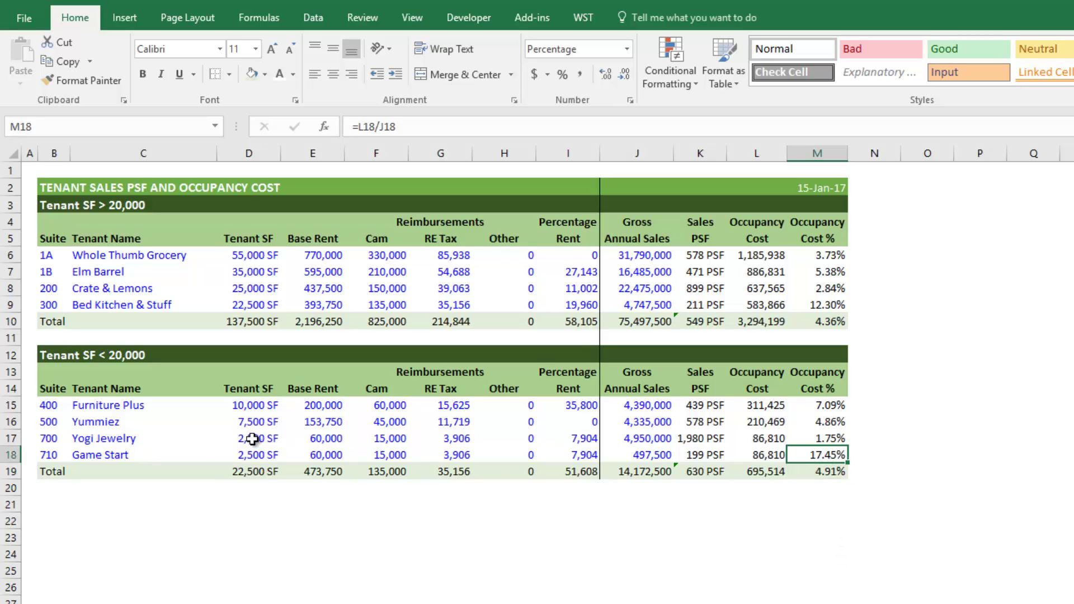
click(715, 454)
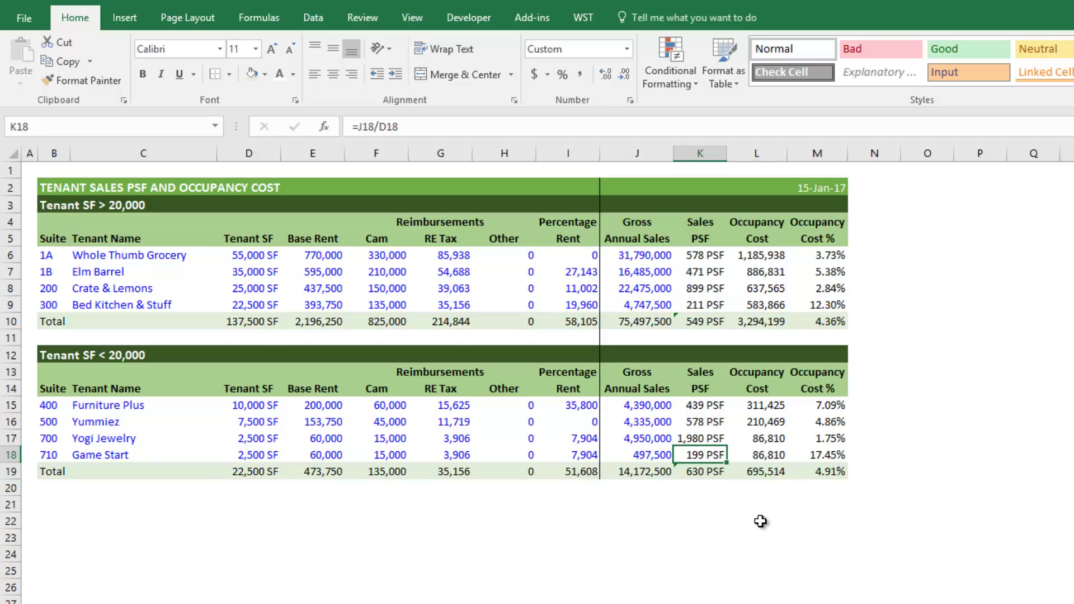
click(827, 459)
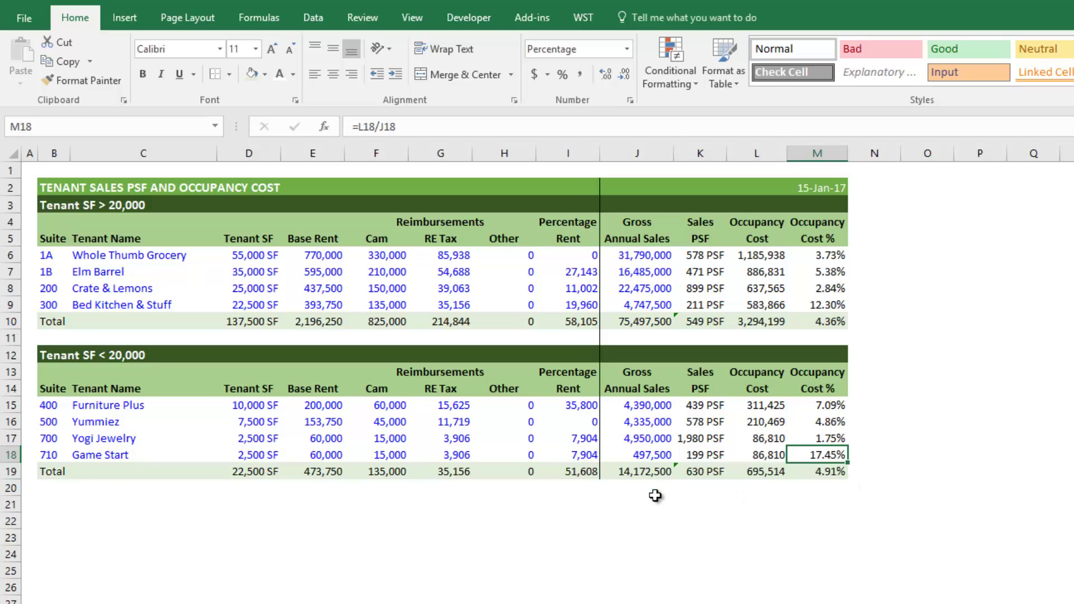
- Undo the deletion of Orange's row and review the Orange and Yogi Jewelry tenant entries
key(ctrl+z)
click(94, 439)
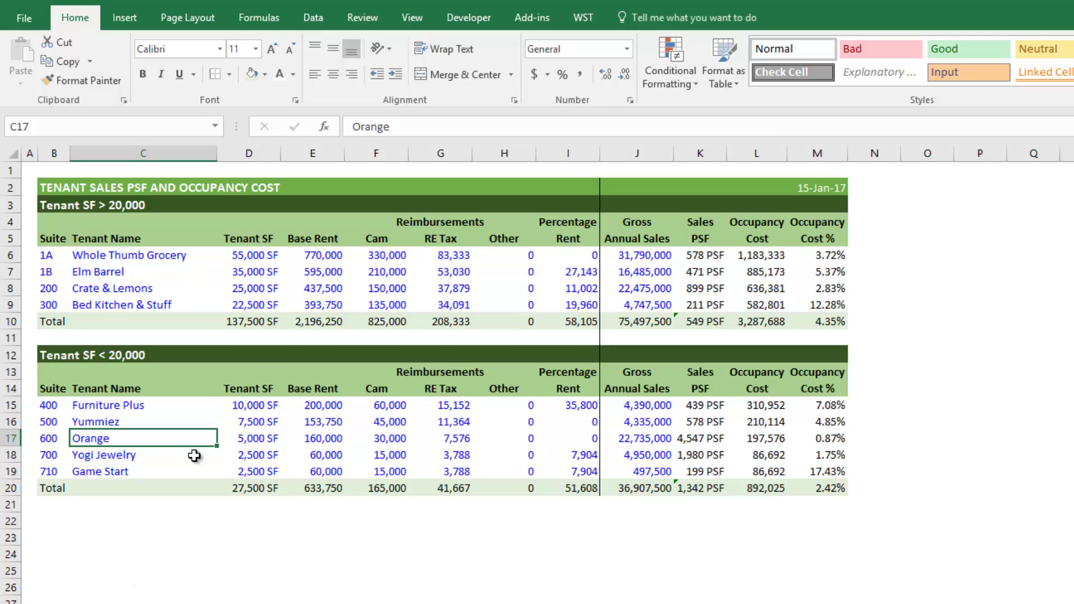
click(129, 454)
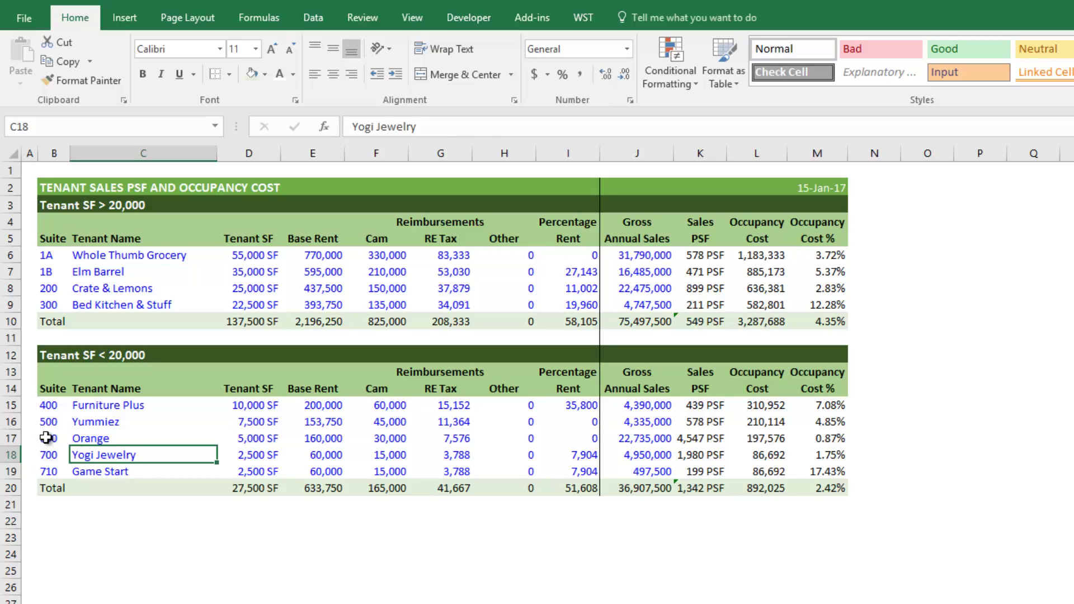
- Try deleting the Orange and Yogi Jewelry rows together to see the effect on the section totals, and undo the deletion
drag(19, 438, 17, 454)
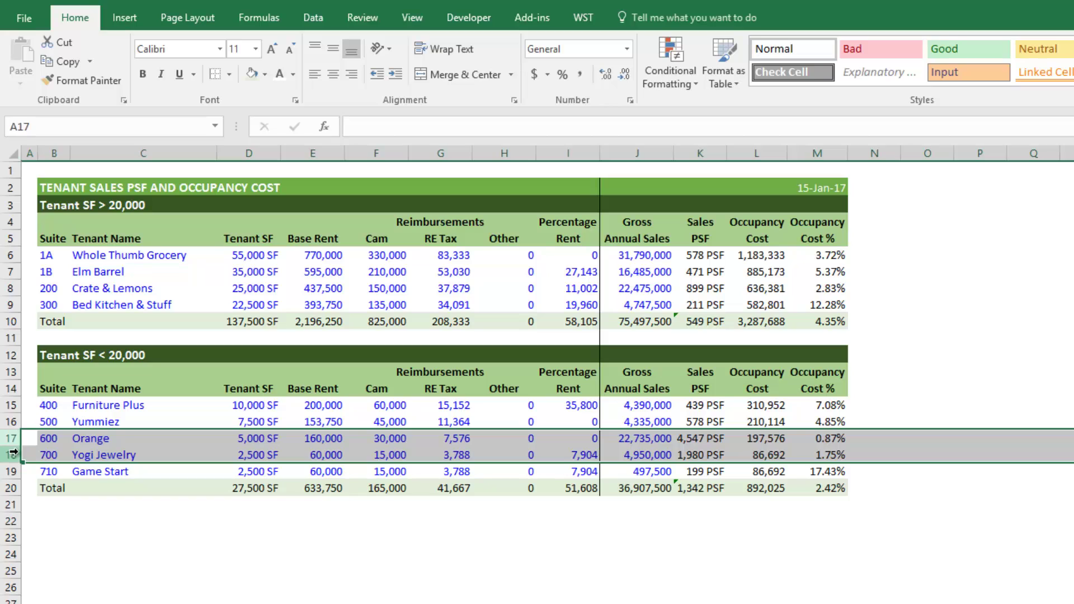
key(ctrl+minus)
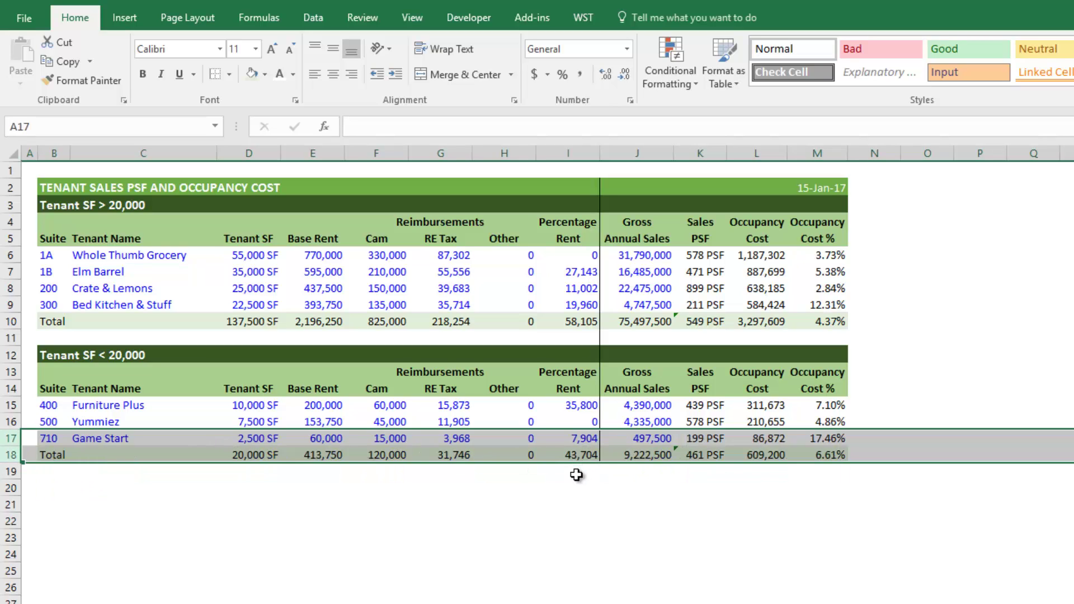
key(ctrl+z)
click(190, 534)
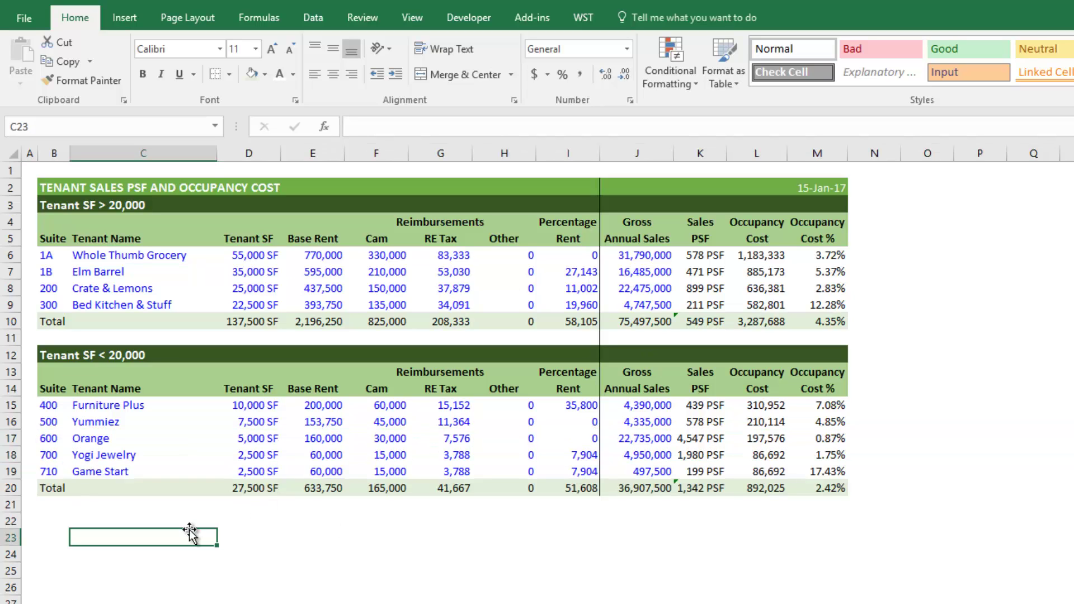